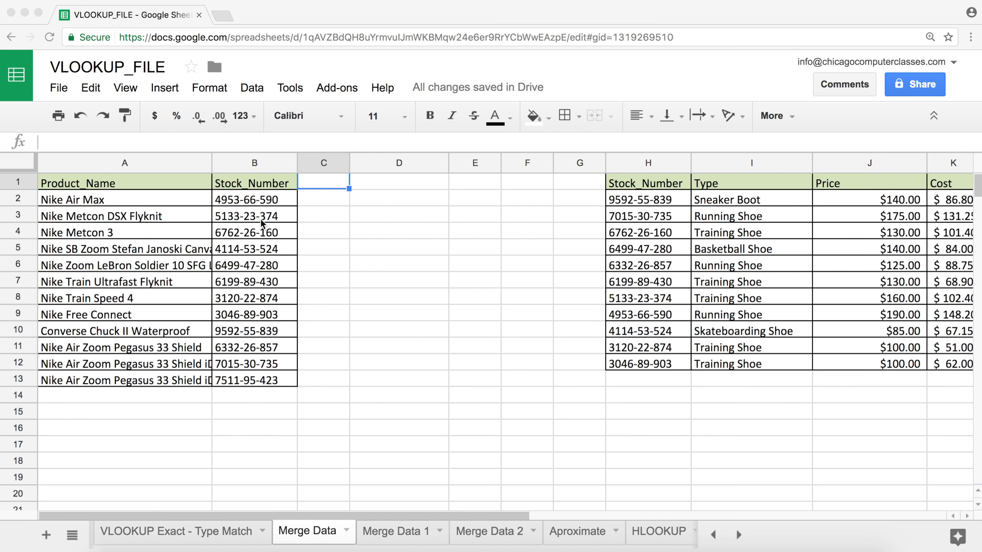
Step: Compare the product table in A1:B13 with the stock details table starting at column H, including their Stock_Number columns and the Price column
left_click(307, 218)
left_click_drag(133, 179, 285, 377)
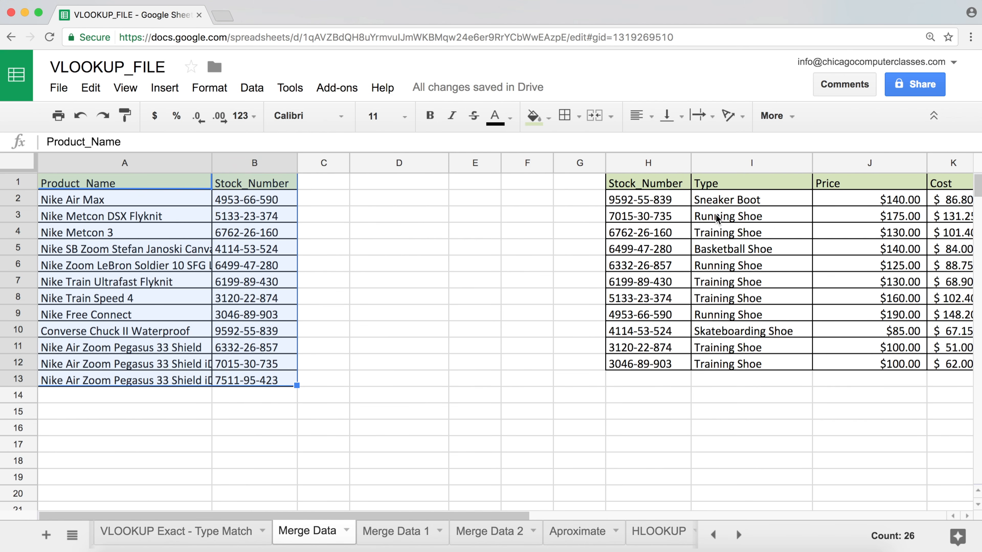
left_click_drag(656, 184, 881, 347)
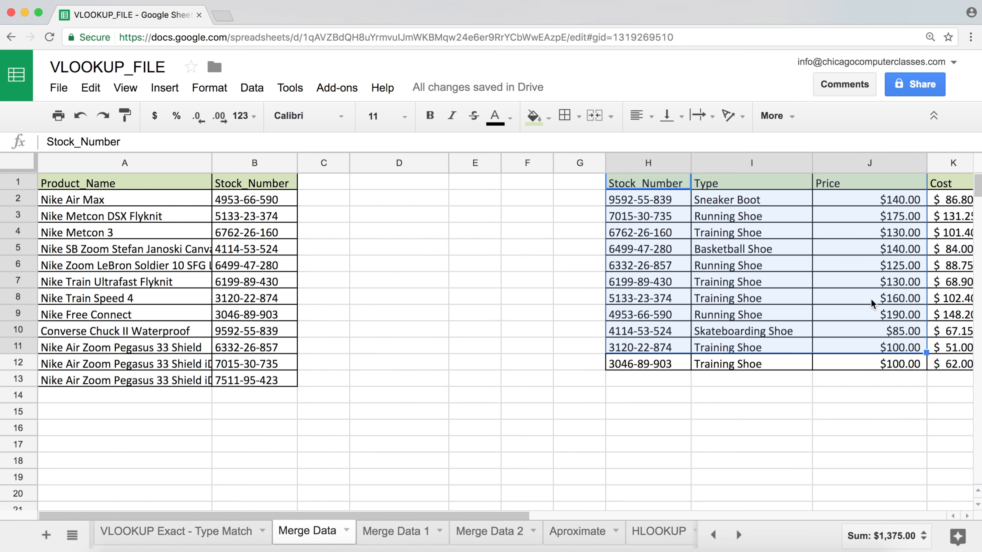
left_click_drag(272, 198, 264, 366)
left_click_drag(673, 181, 681, 363)
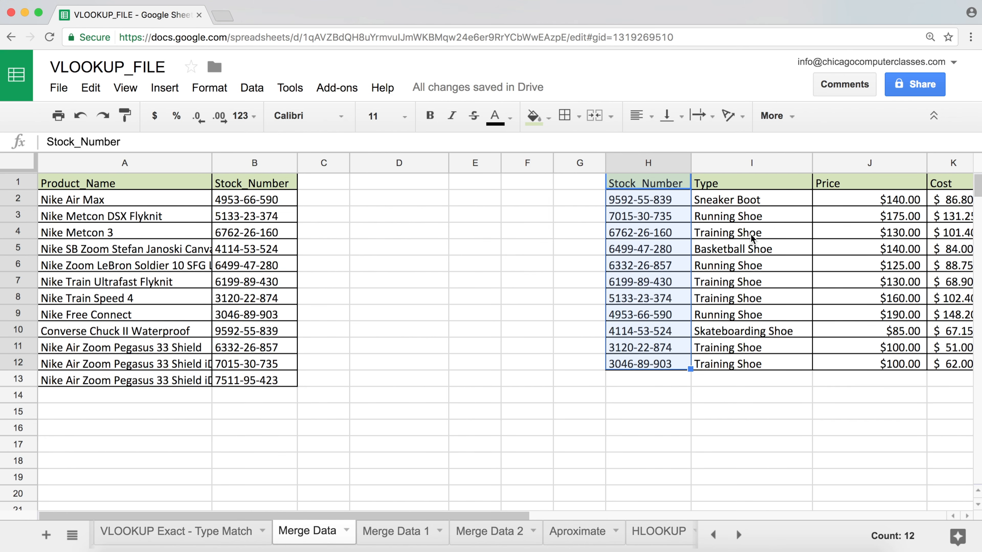
left_click(897, 198)
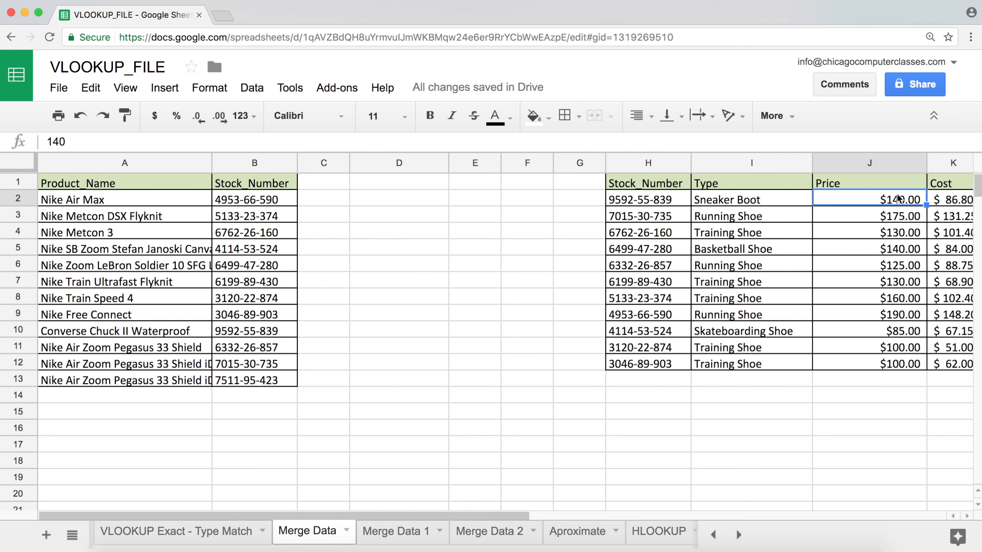
Step: Add the header Price in cell C1, beside the product table's Stock_Number column
left_click(323, 185)
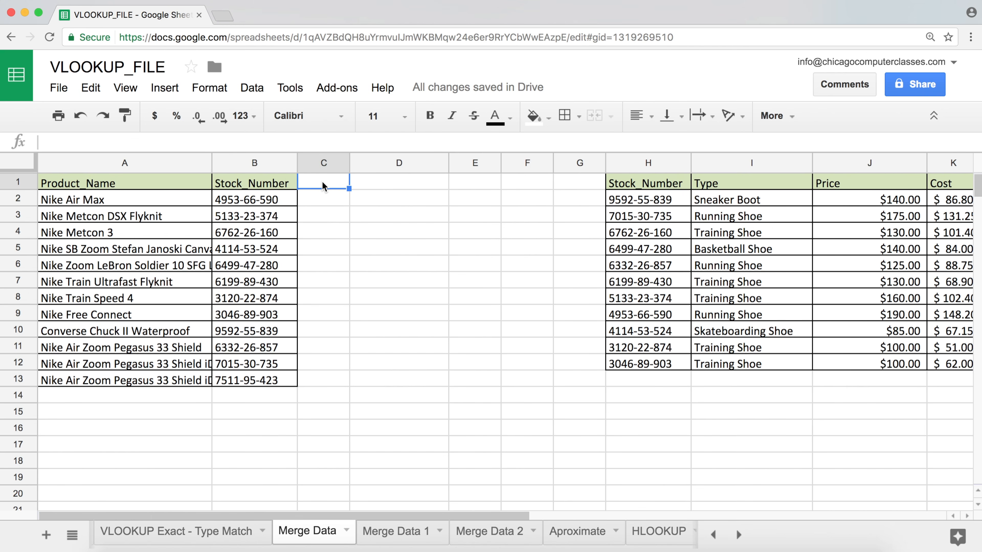
type("P")
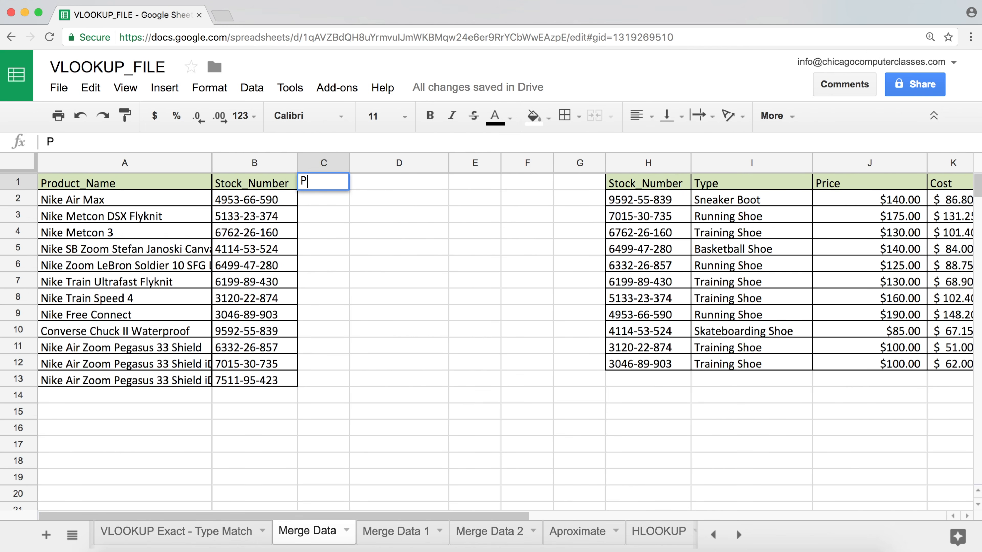
type("rice")
key("Return")
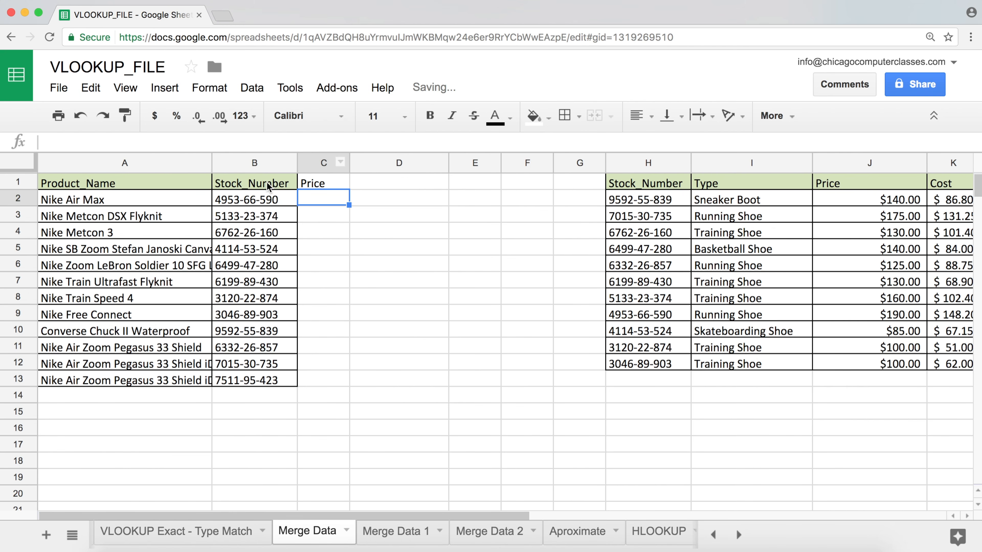
Step: Trace the stock numbers in B2 and B3 to their matching rows and prices in the table starting at column H
left_click(262, 199)
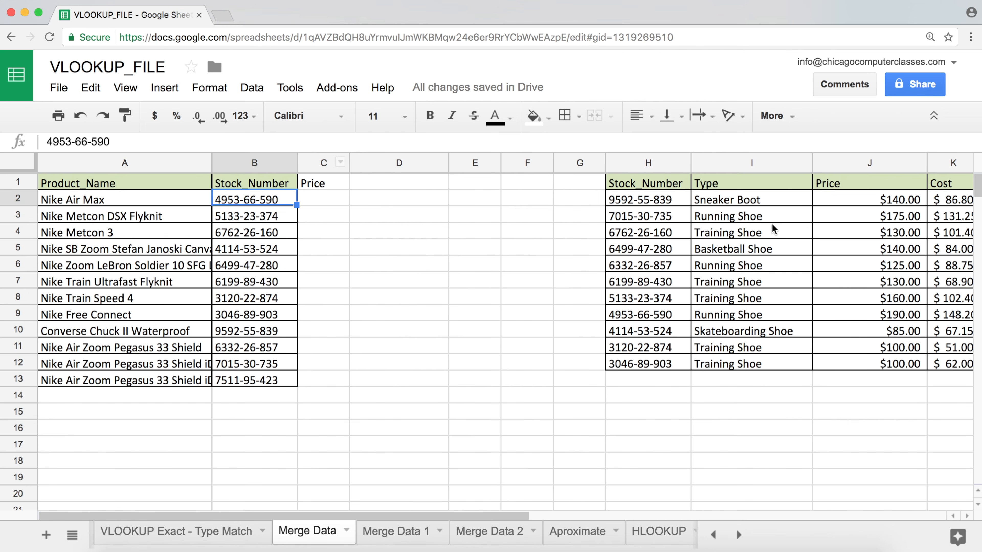
left_click(842, 232)
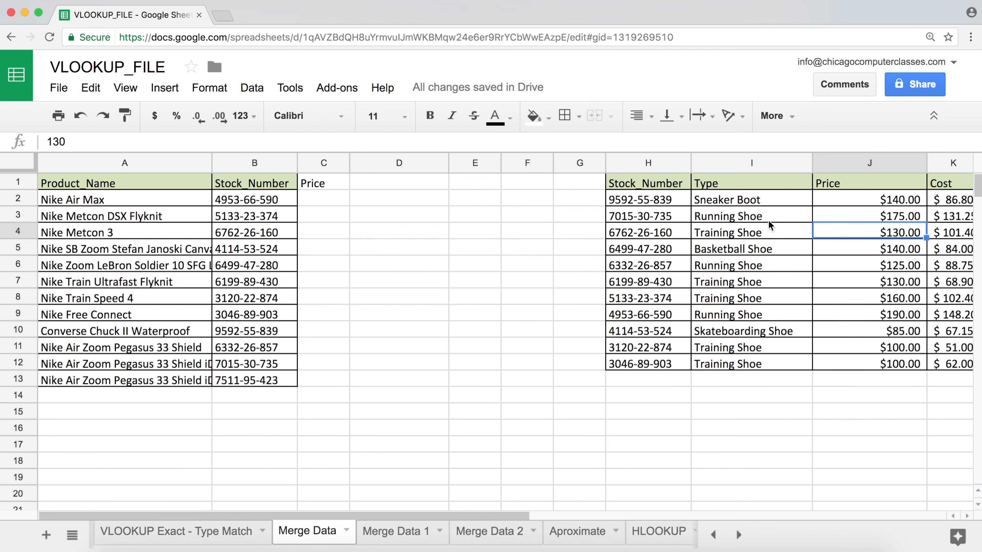
left_click(259, 215)
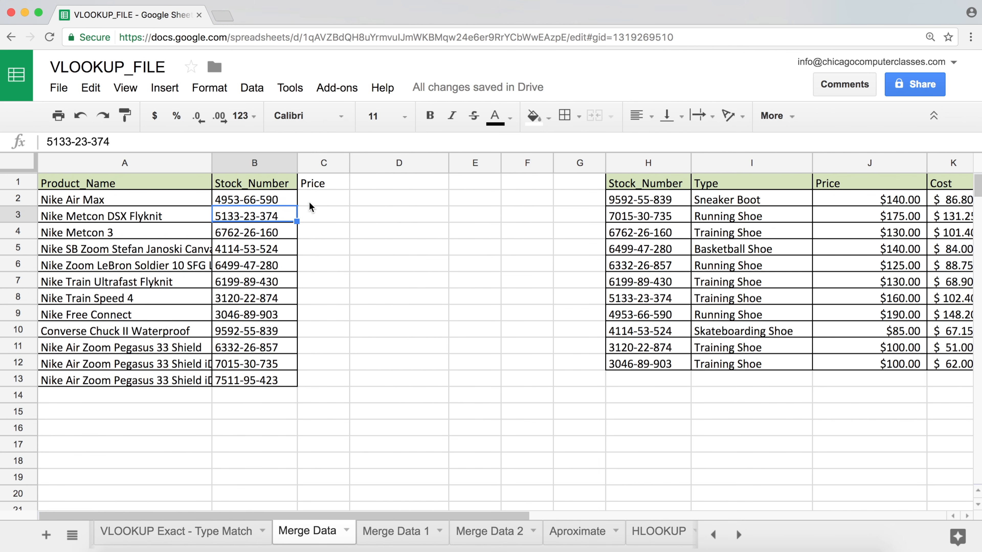
left_click(277, 201)
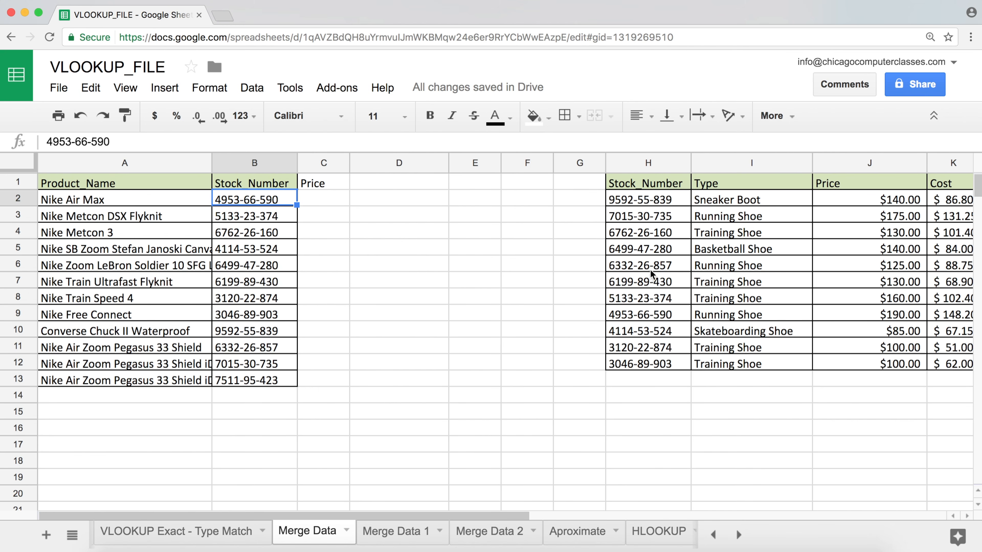
left_click(653, 318)
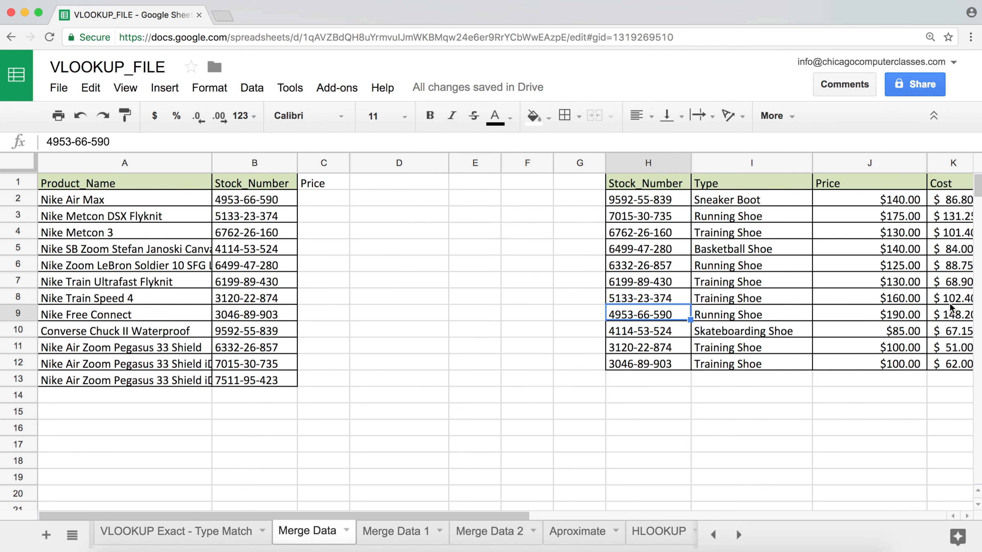
left_click(898, 317)
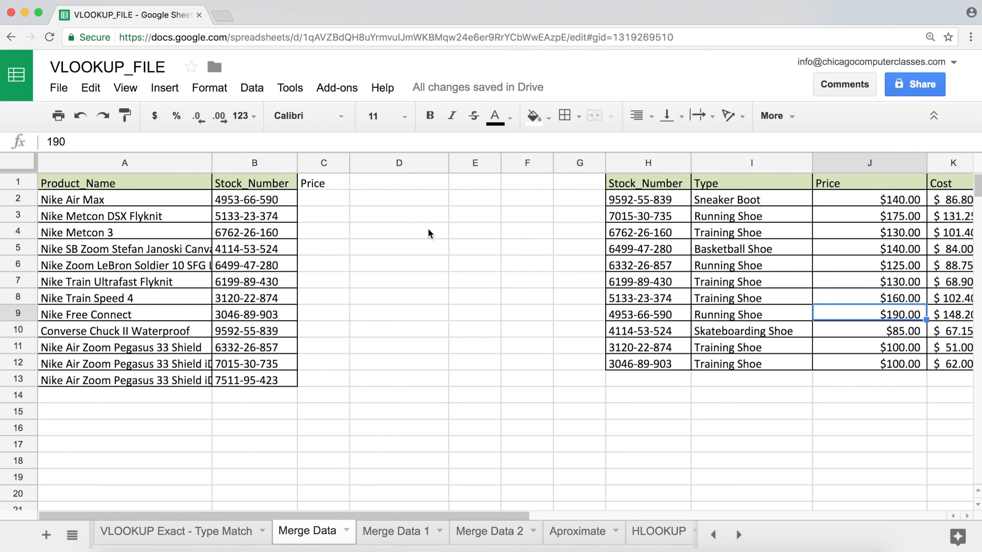
left_click(321, 203)
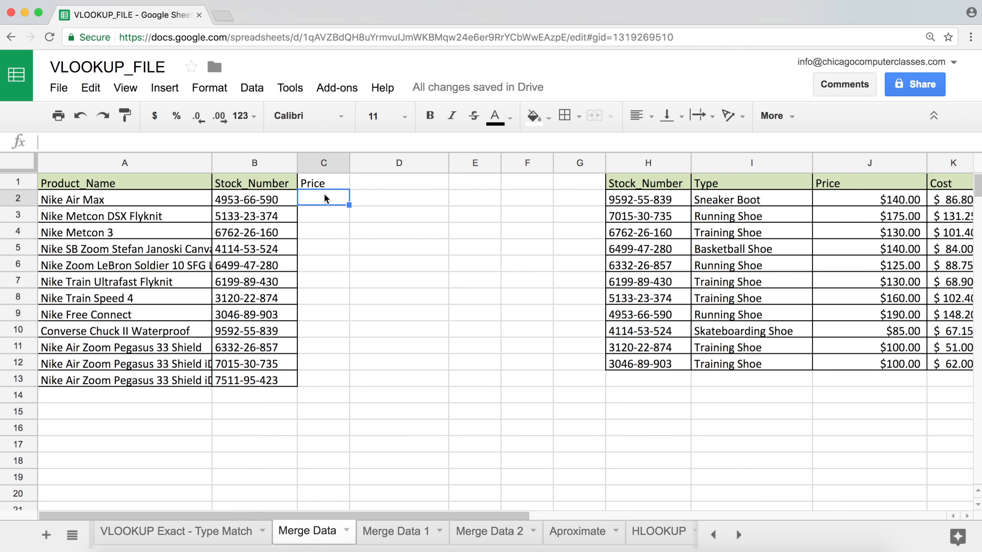
left_click(277, 216)
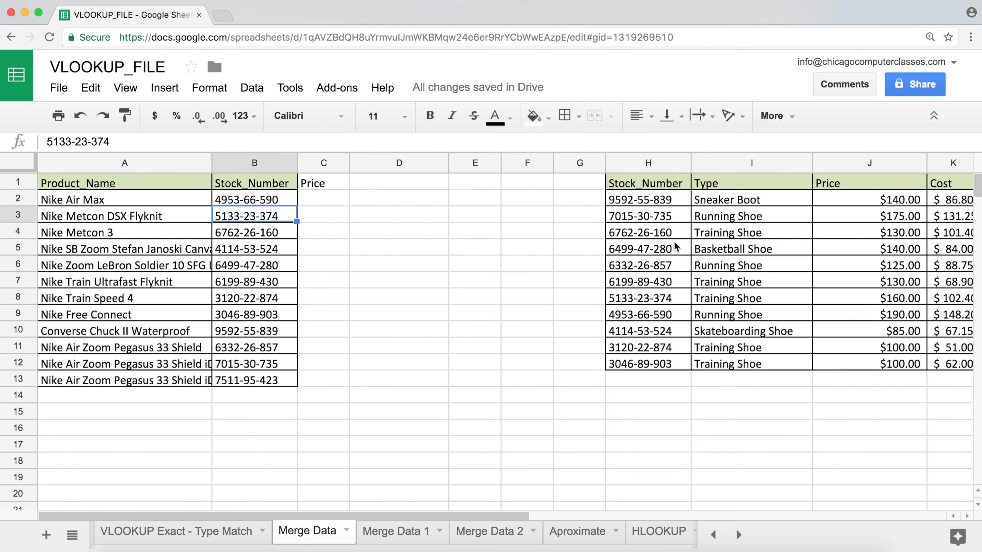
left_click(660, 301)
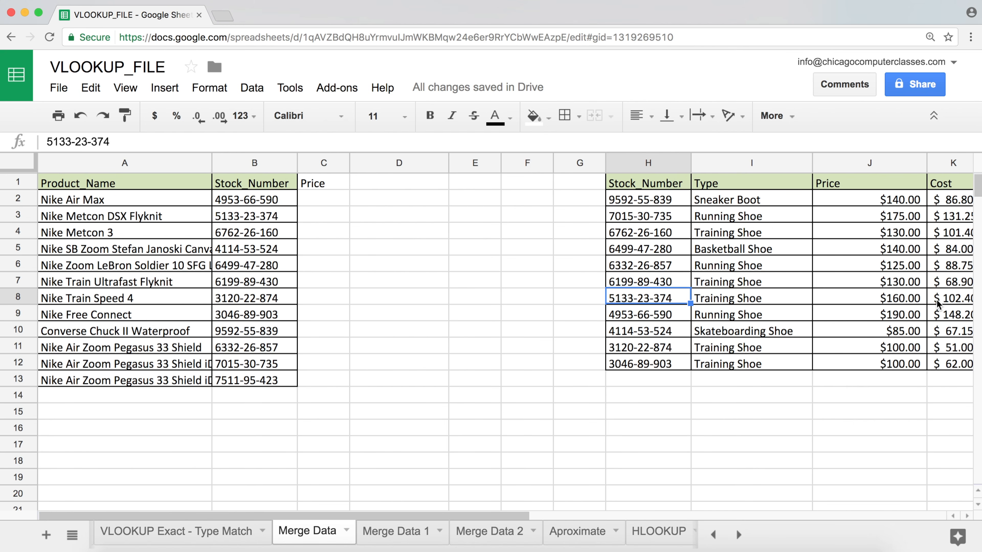
left_click(883, 297)
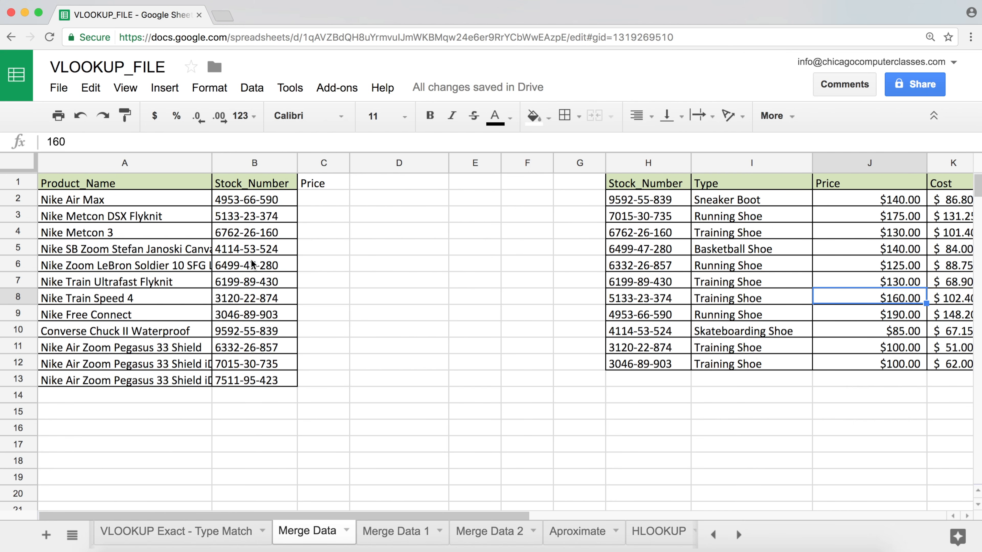
left_click(326, 214)
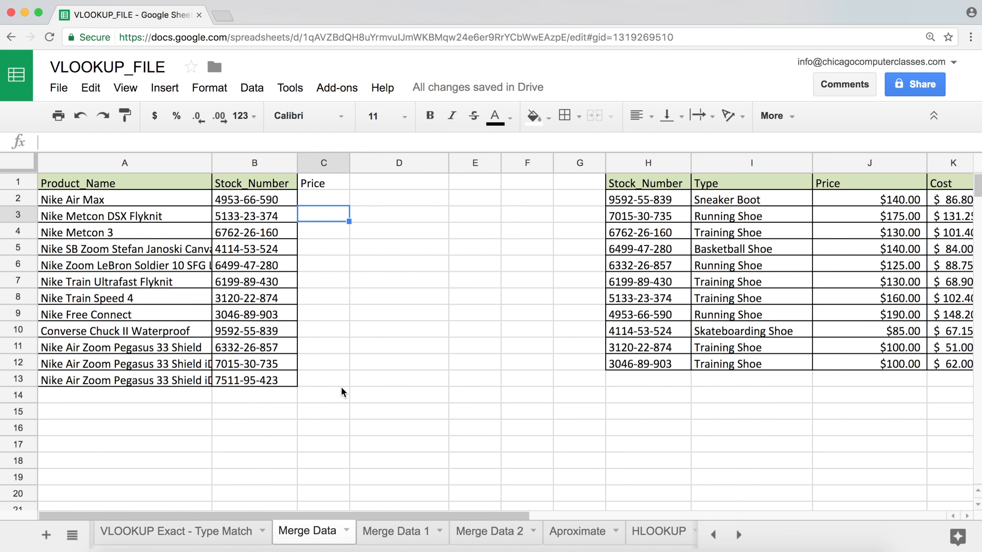
Step: Begin a VLOOKUP formula in C2 with B2 as the search key and H2:K12 as the range
left_click(331, 199)
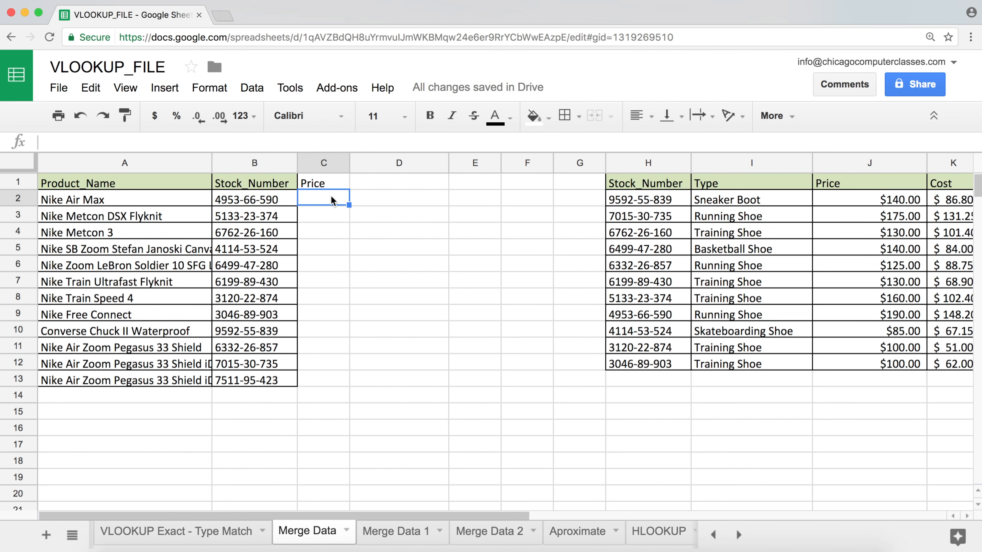
type("=")
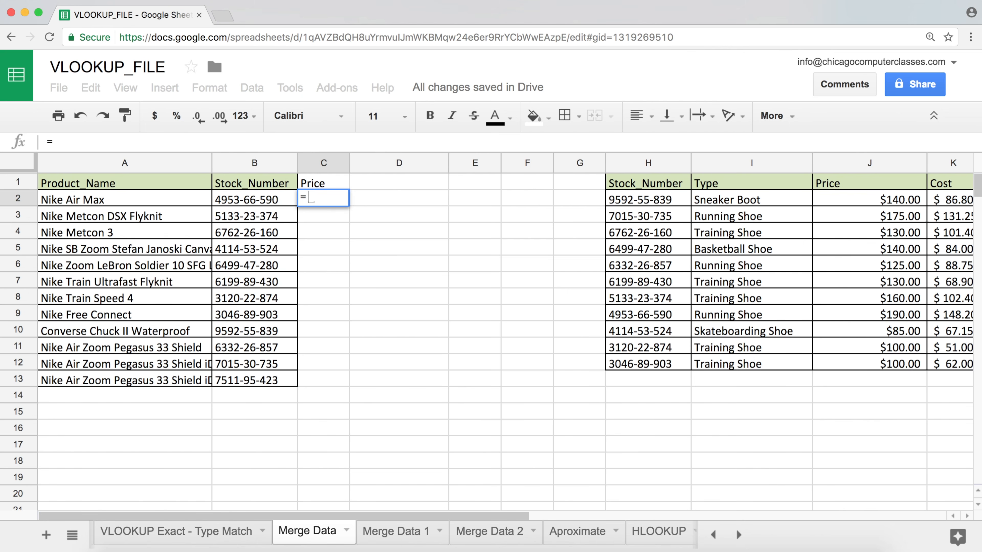
type("vl")
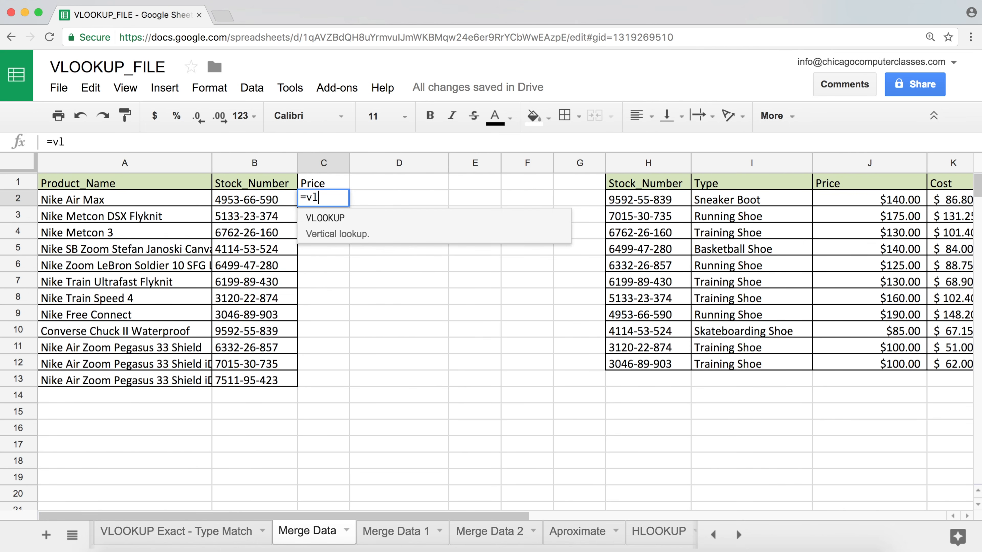
key("Tab")
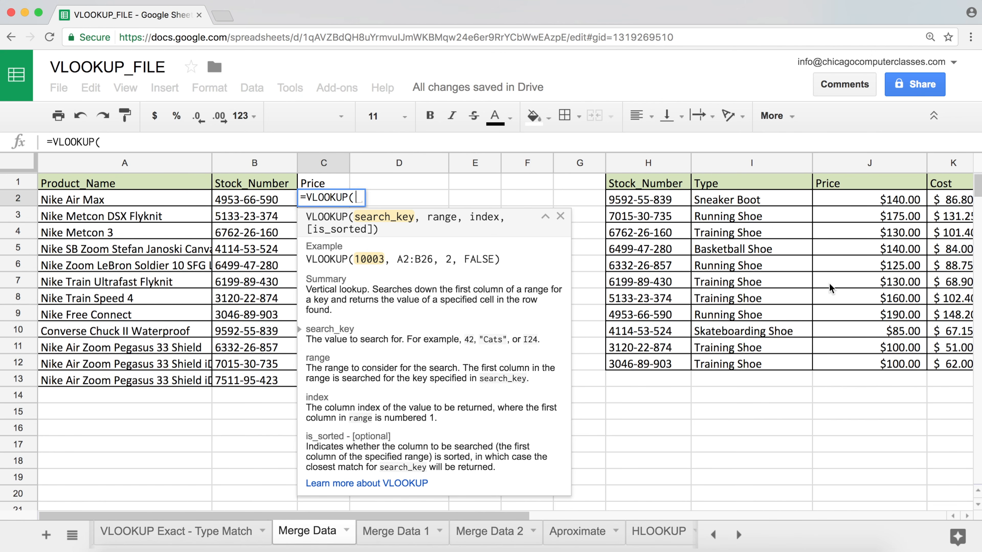
left_click(272, 198)
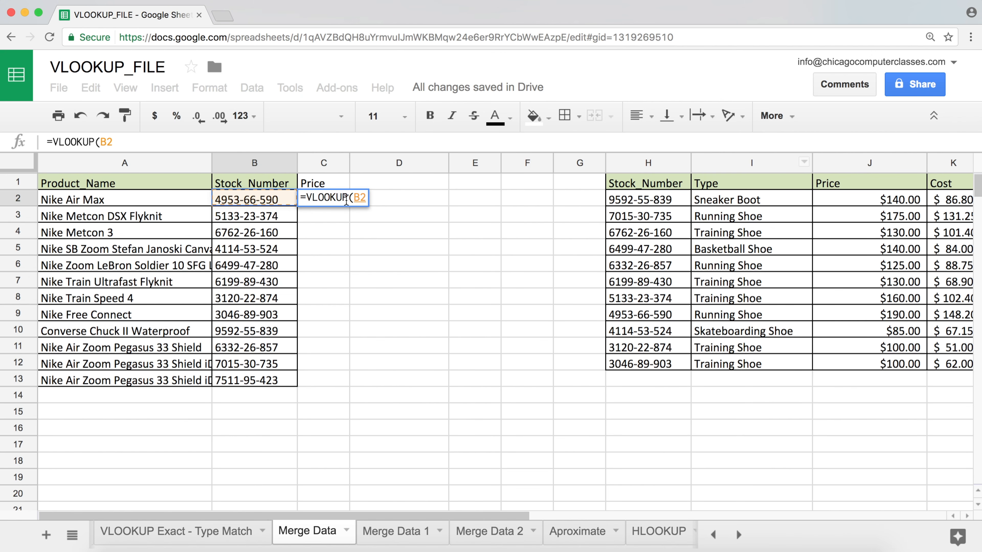
left_click(365, 197)
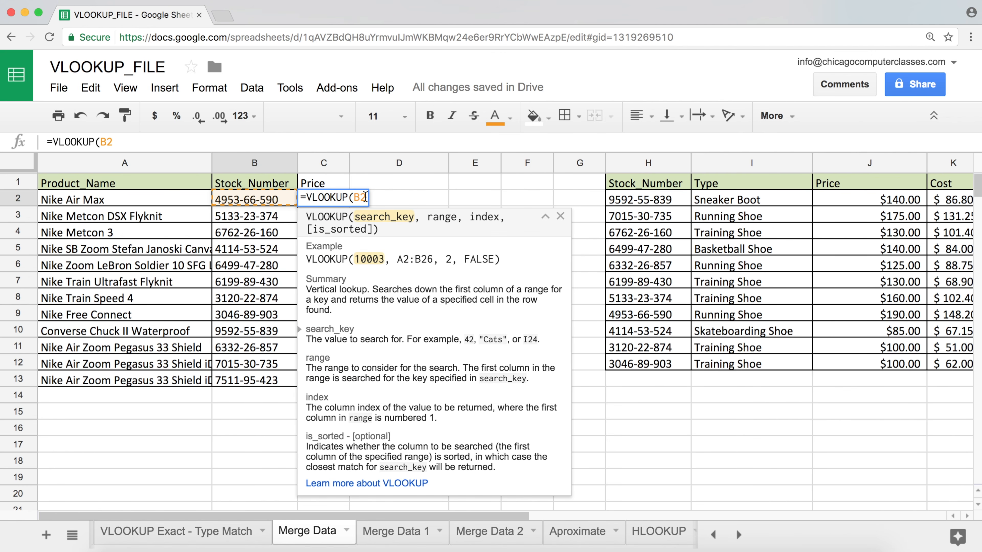
type(",")
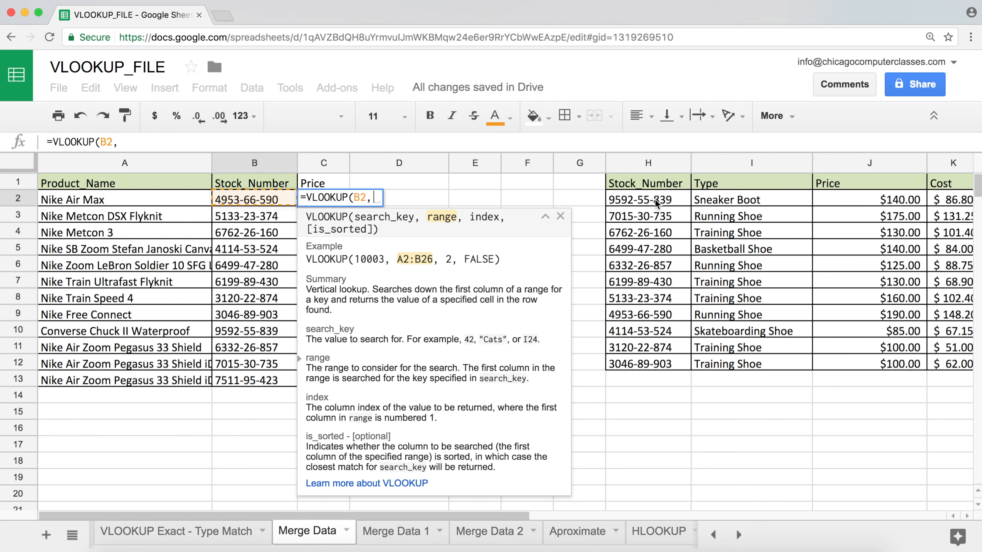
left_click_drag(655, 199, 943, 365)
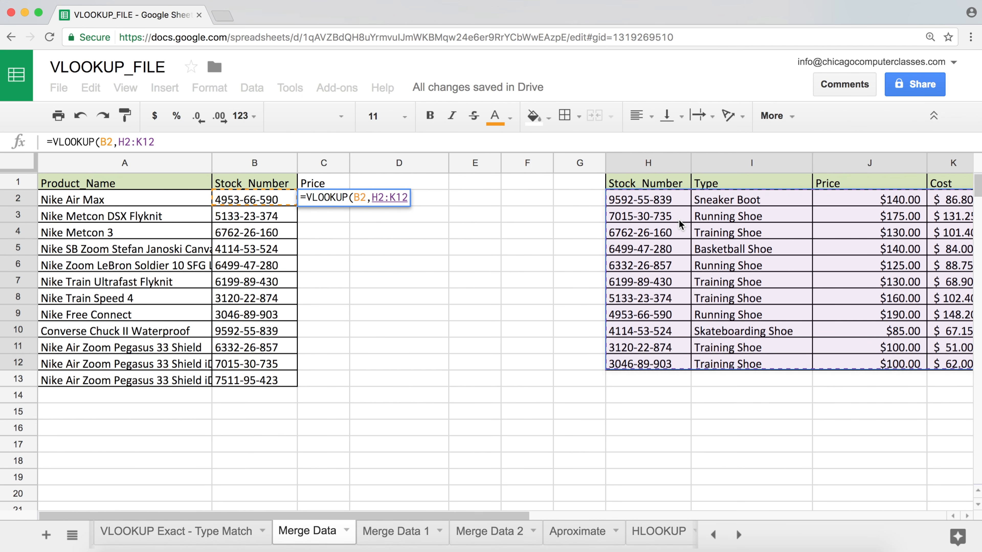
Step: Cycle the formula's H2:K12 range through absolute and mixed references and back to a relative reference
key("F4")
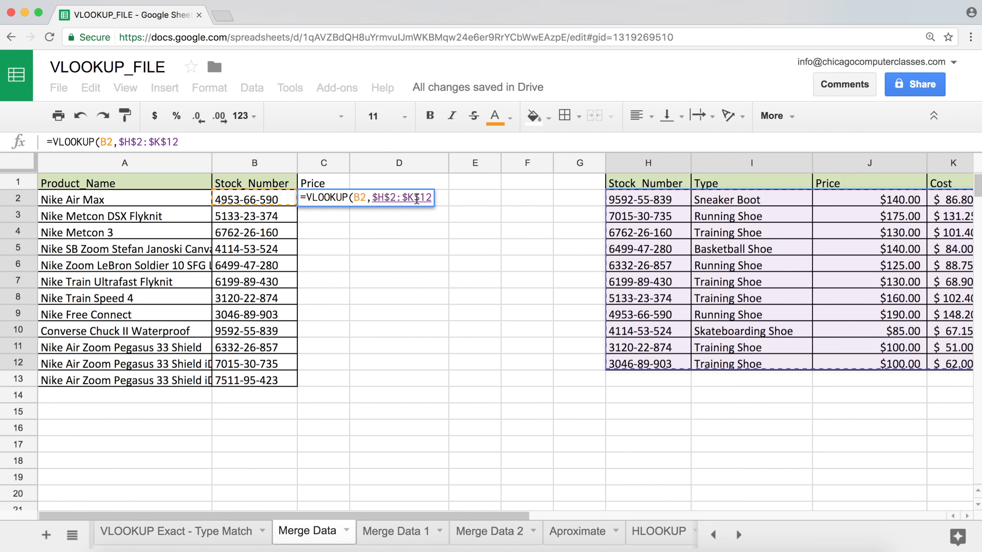
left_click(431, 197)
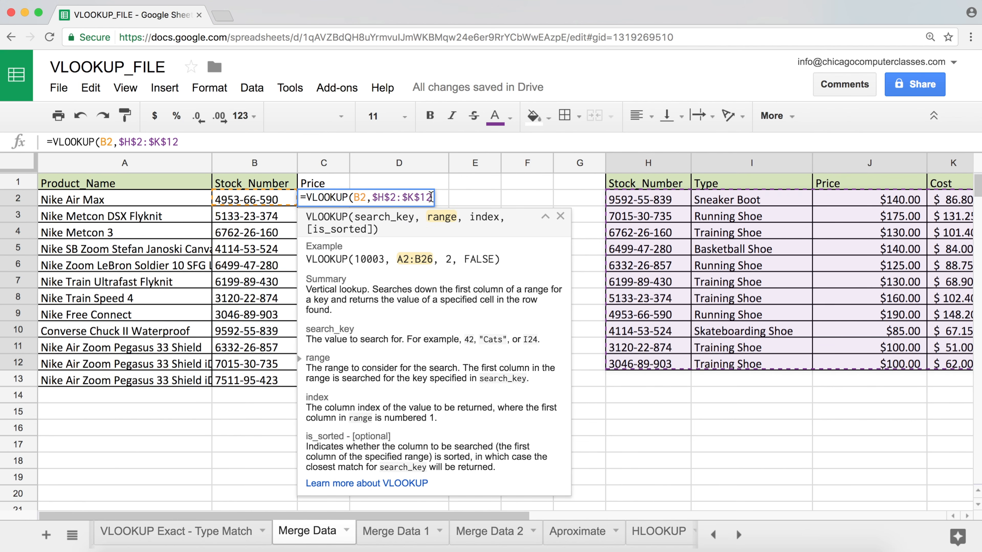
key("F4")
key("F4")
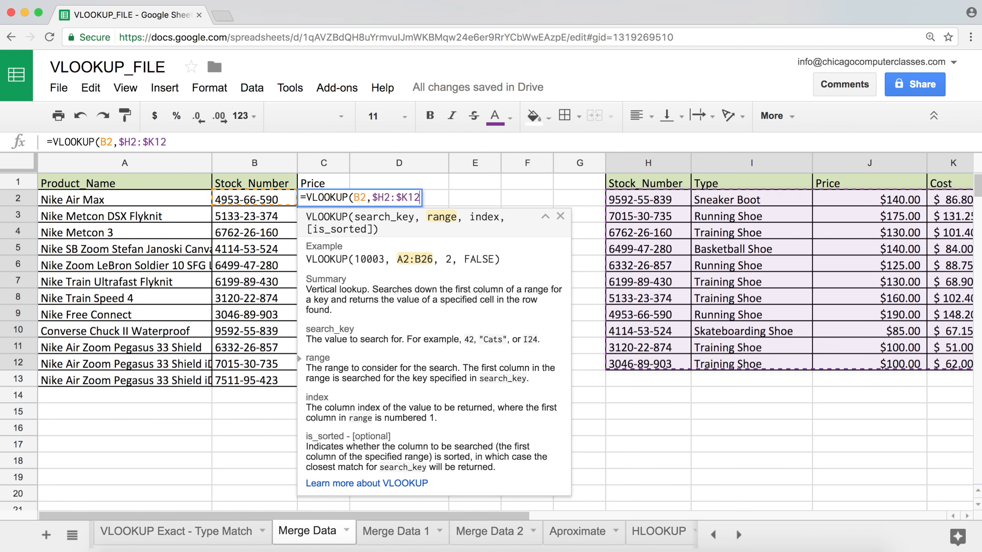
key("F4")
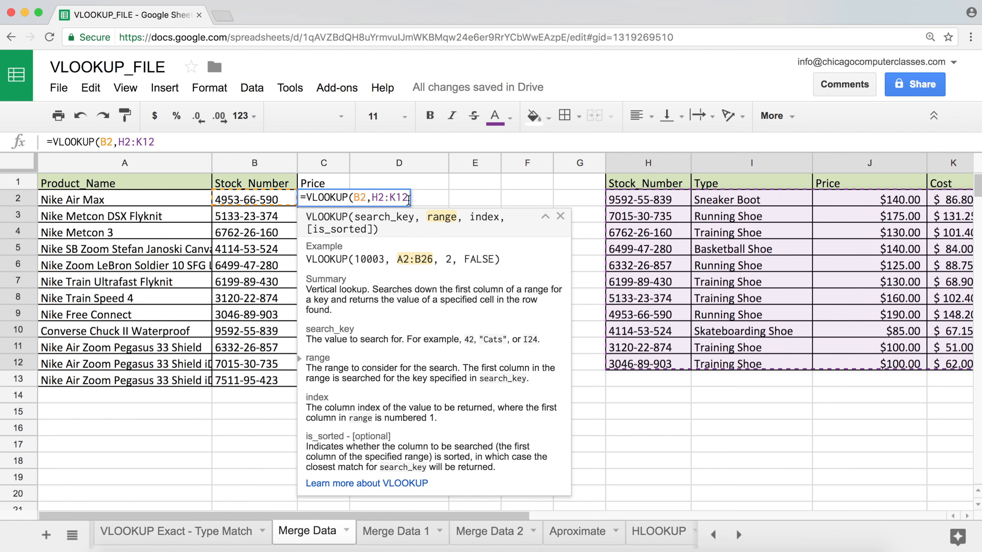
Step: Complete the VLOOKUP in C2 with column index 3 and is_sorted 0, and fill the formula down to C13
type(",")
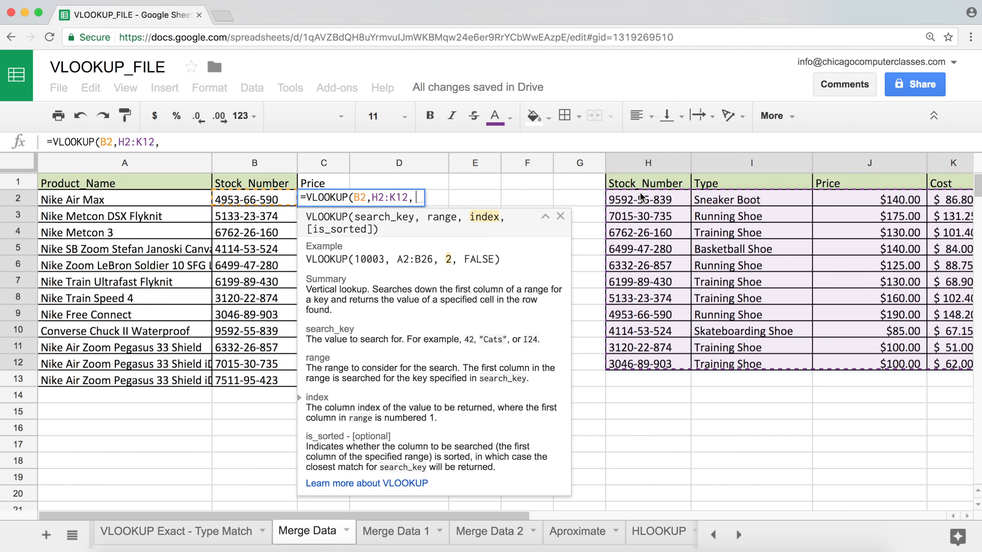
type("3,")
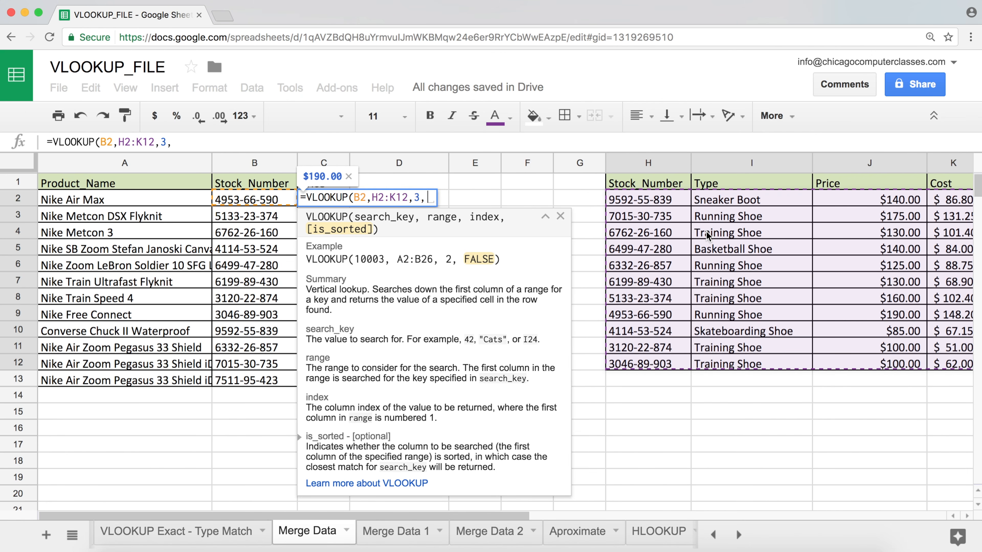
type("0)")
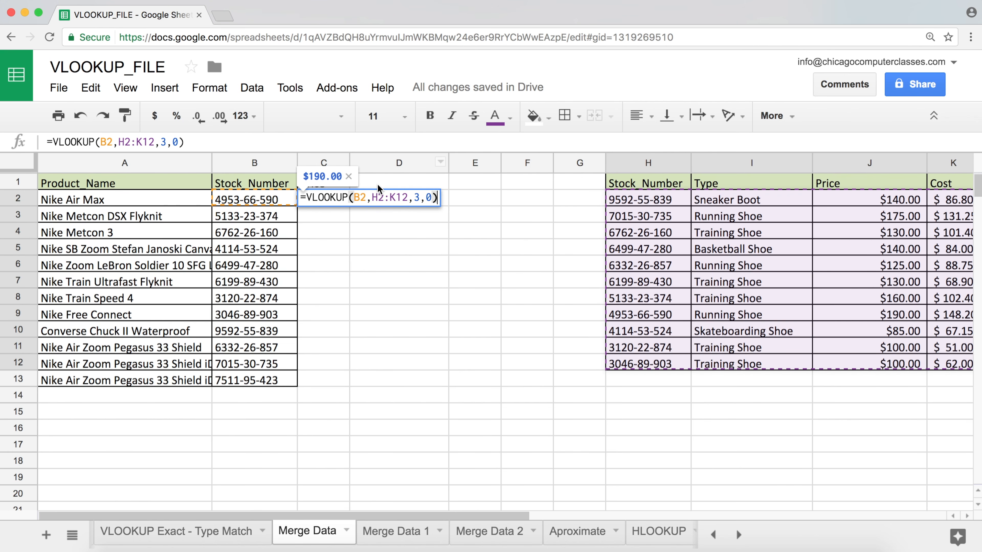
key("Return")
left_click(343, 200)
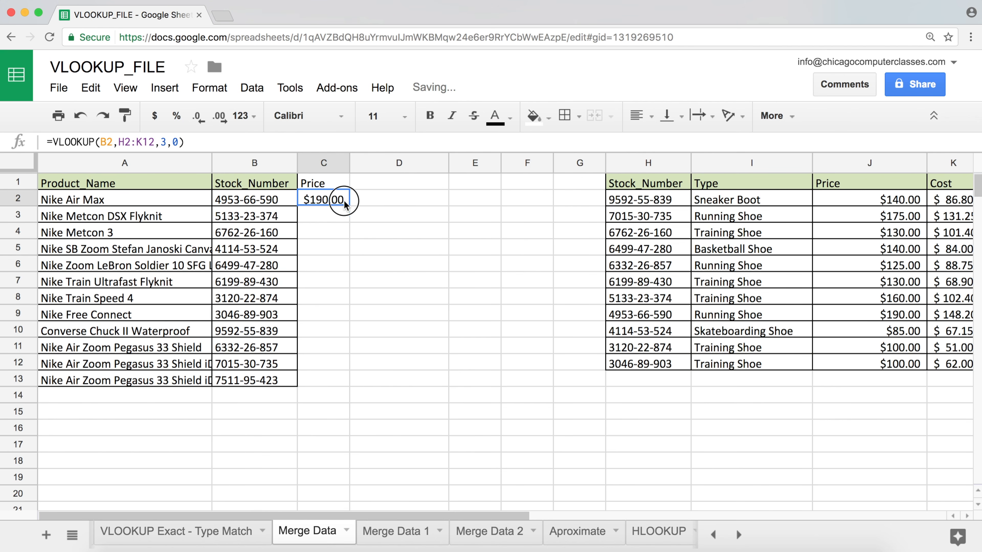
left_click_drag(350, 210, 353, 381)
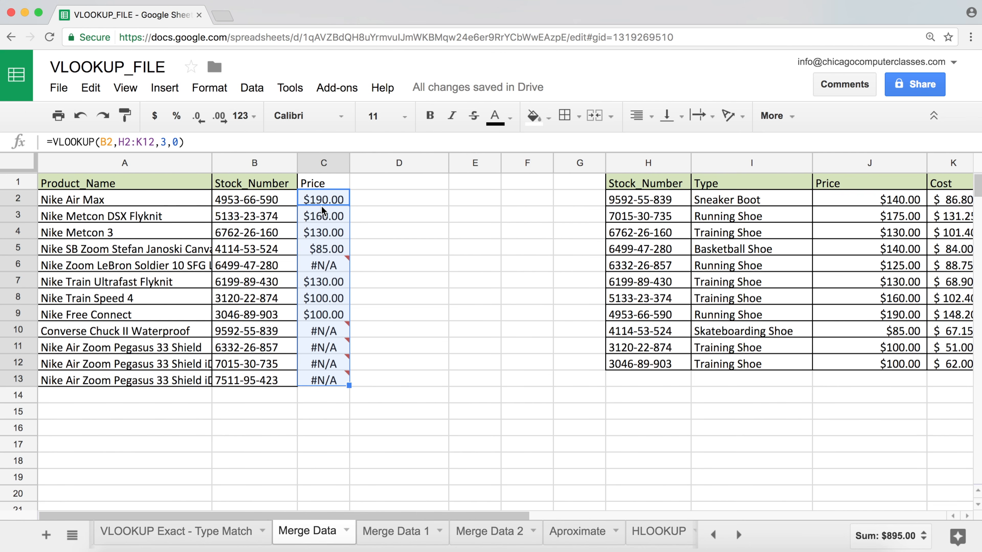
Step: Trace the stock number in B6 to its matching row and price in the lookup table, and inspect the formula in C6
left_click(272, 270)
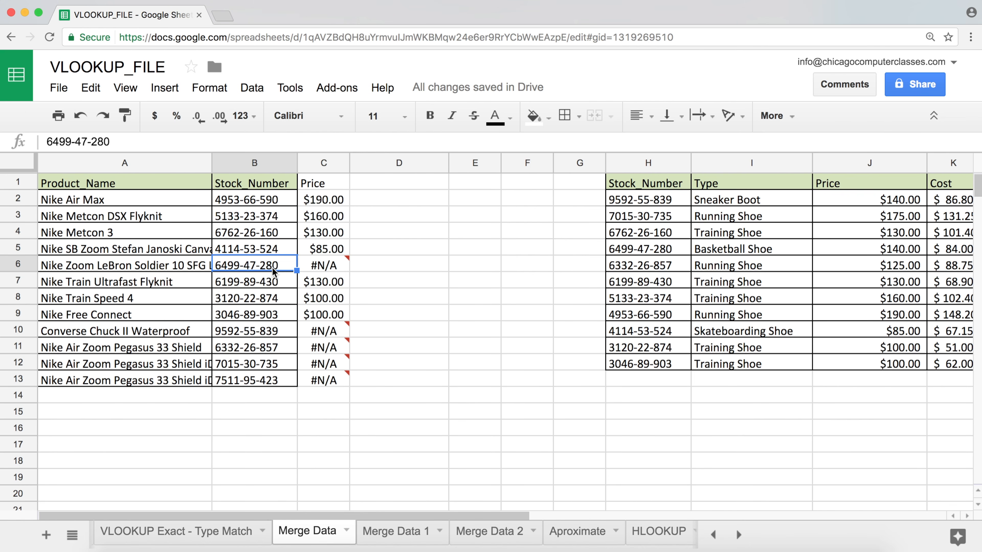
left_click(657, 251)
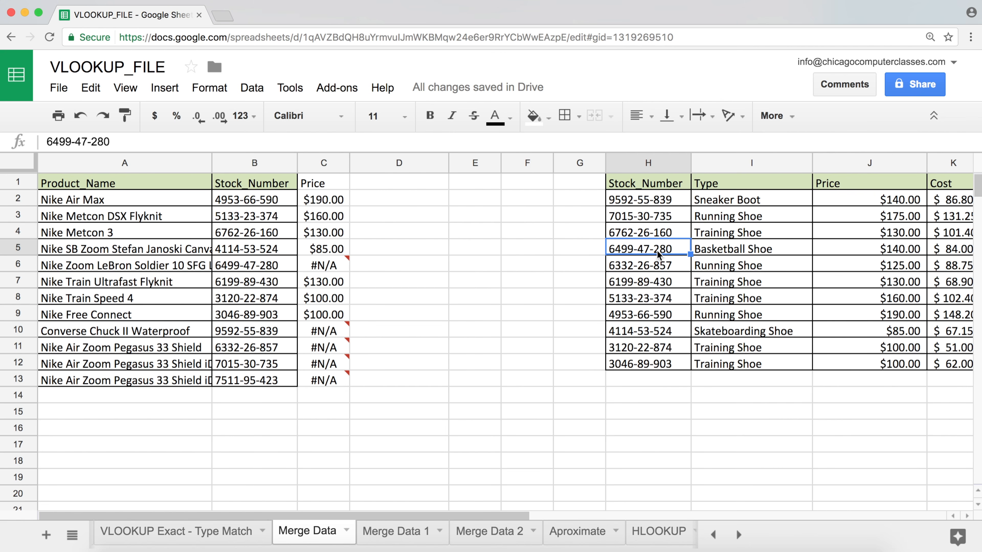
left_click(880, 248)
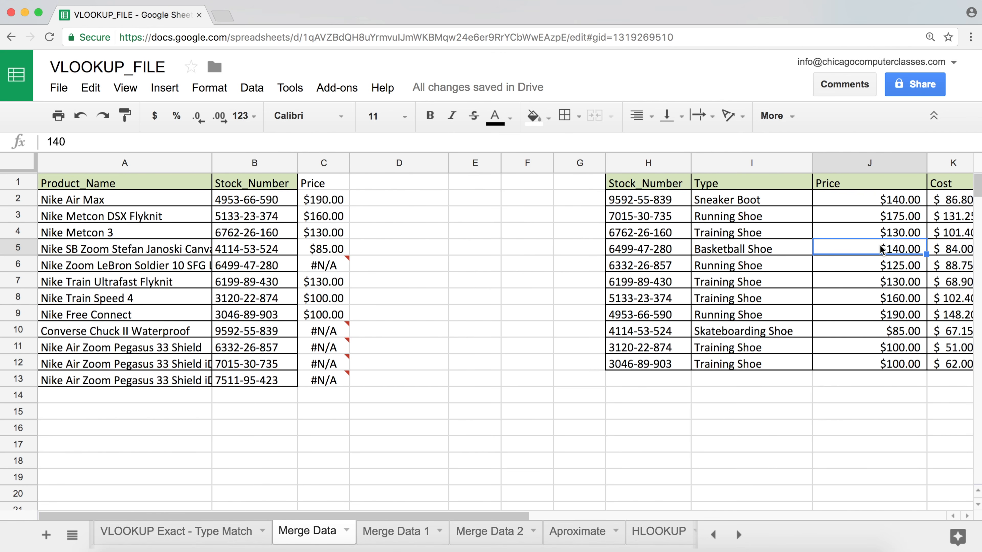
double_click(325, 264)
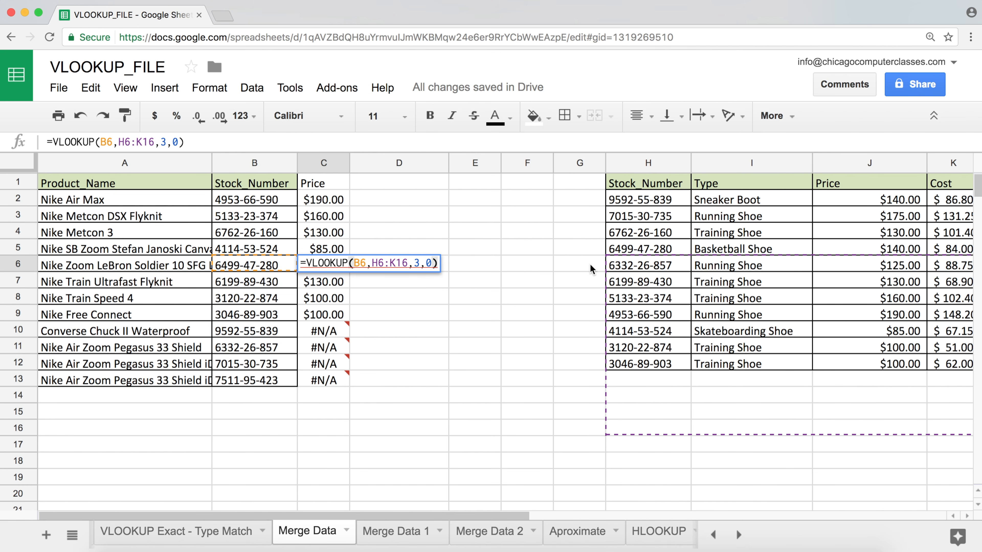
key("Return")
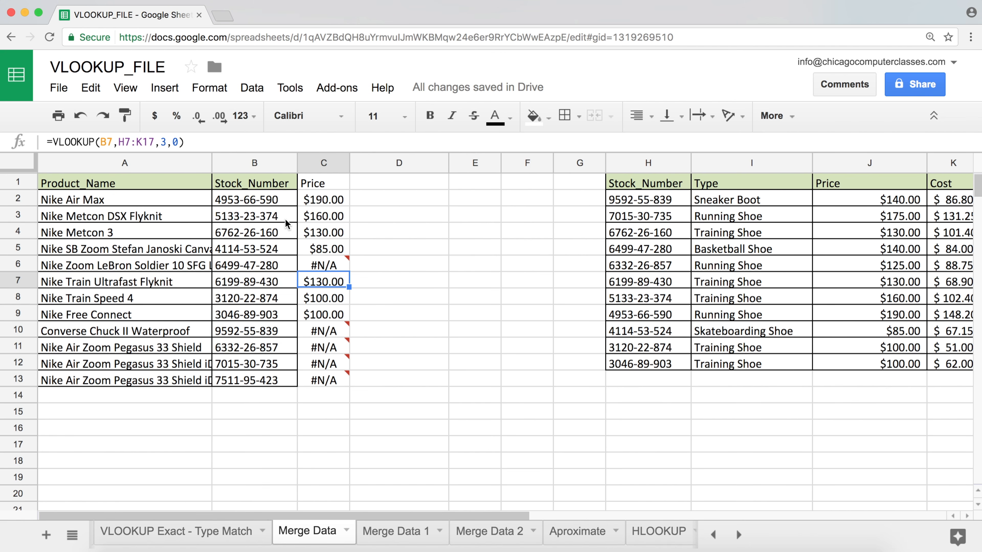
Step: Make the VLOOKUP range in C2 absolute as $H$2:$K$12 and fill the formula down to C13
left_click(324, 201)
double_click(324, 201)
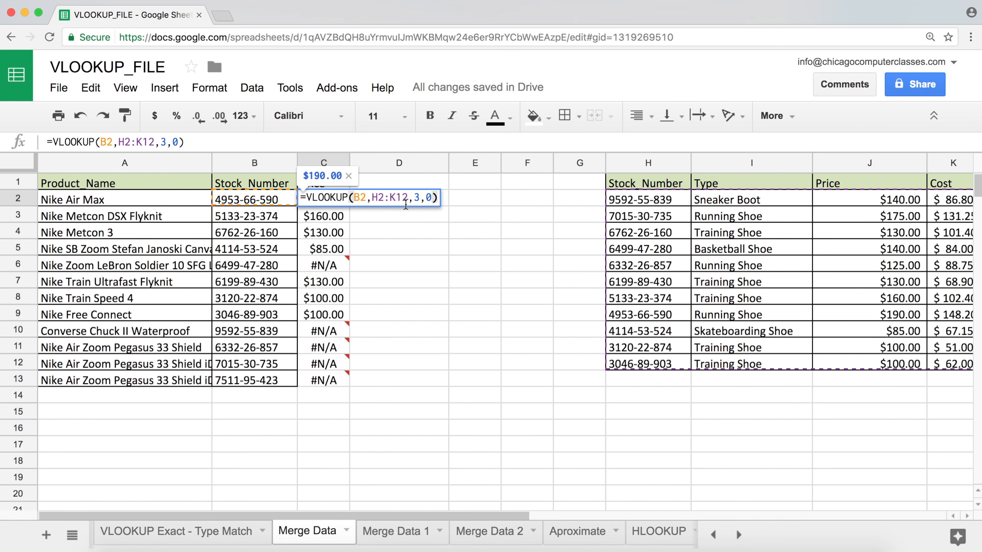
double_click(373, 199)
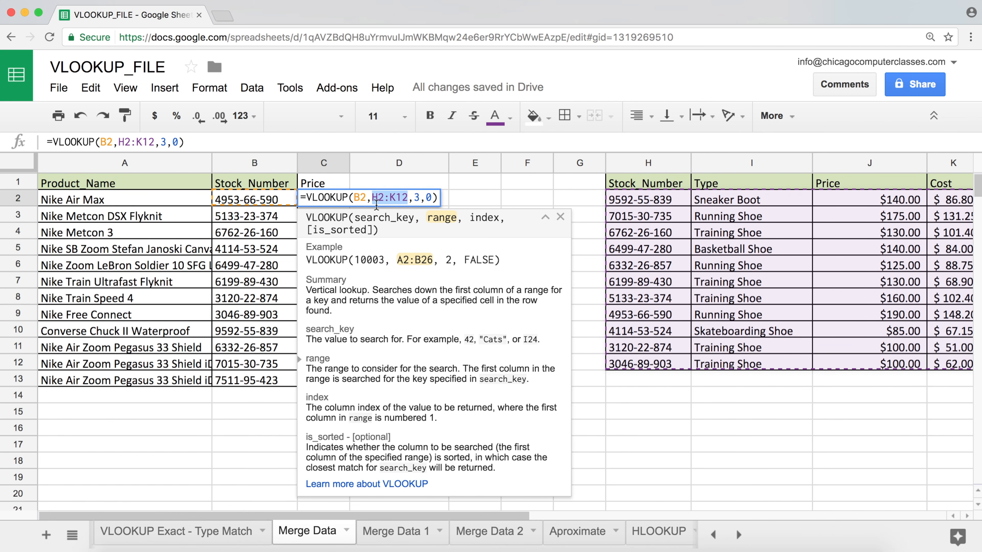
key("F4")
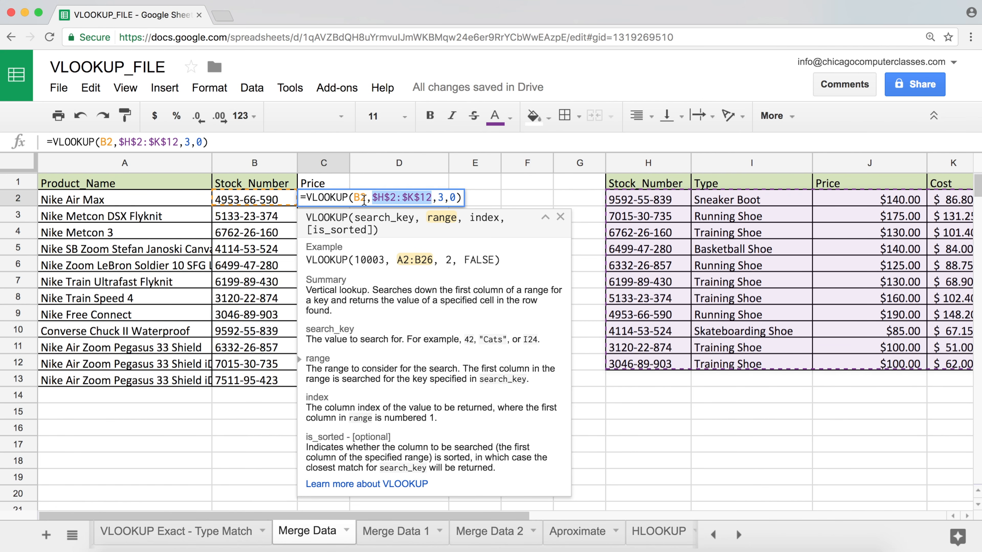
key("Return")
left_click(340, 199)
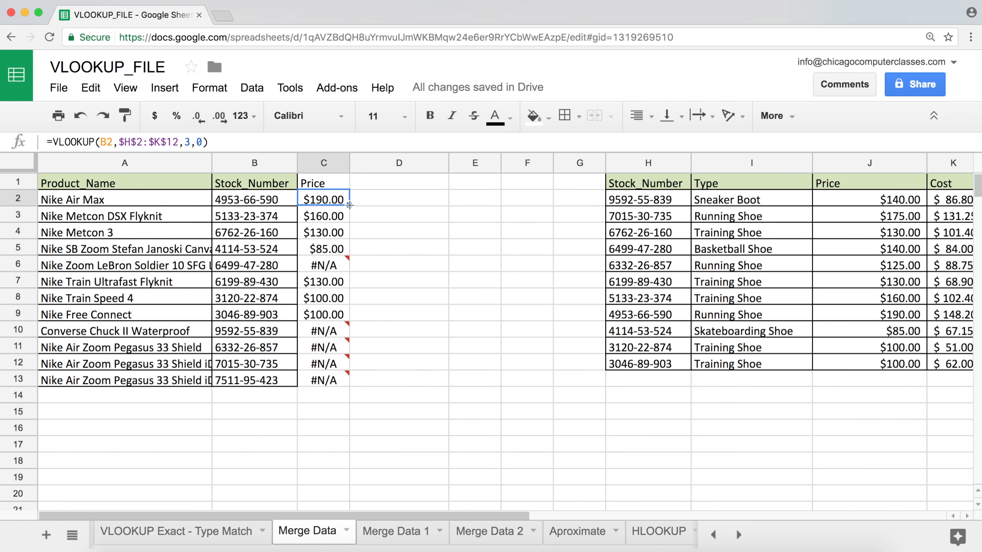
left_click_drag(349, 205, 349, 382)
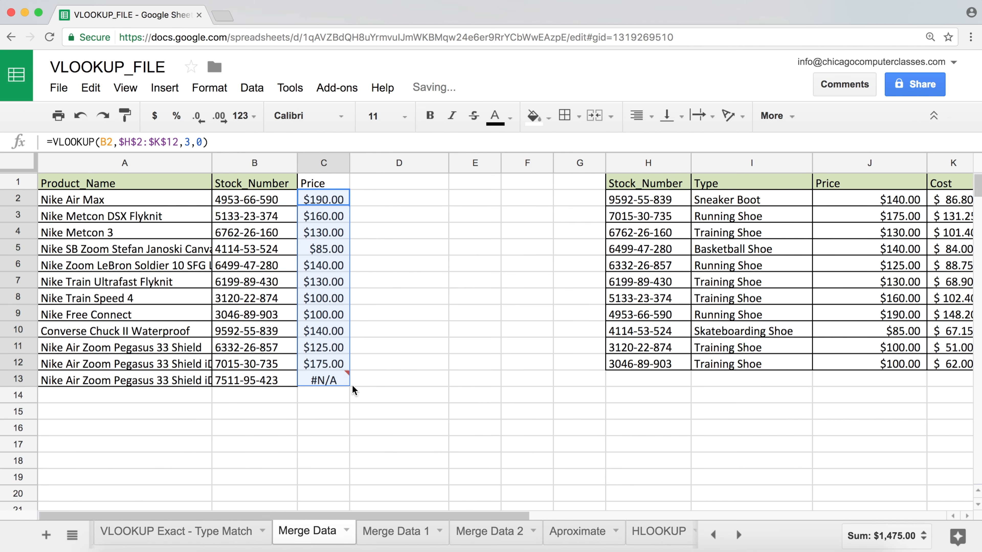
Step: Examine the lookup error in C13 together with its stock number in B13 and its formula
left_click_drag(324, 199, 338, 383)
left_click(338, 383)
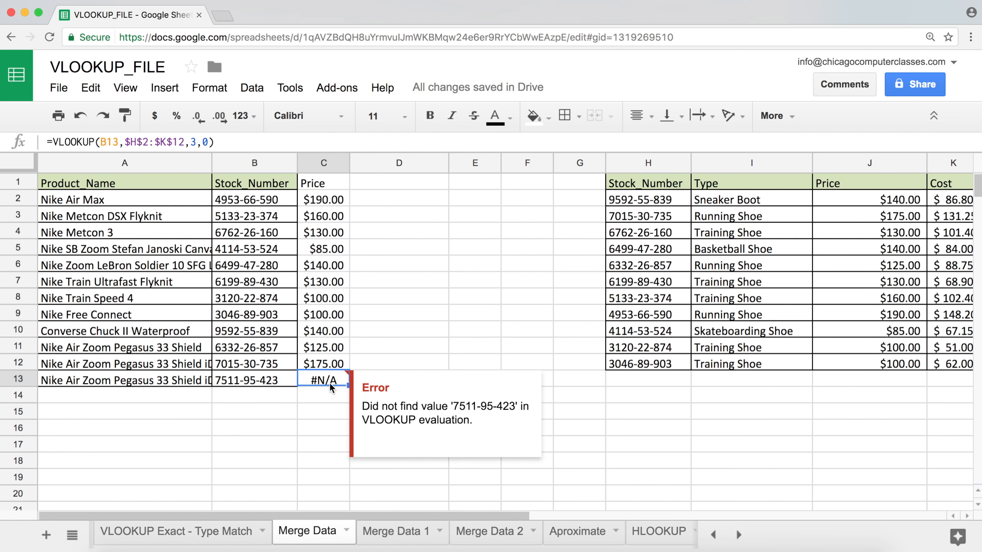
left_click(259, 378)
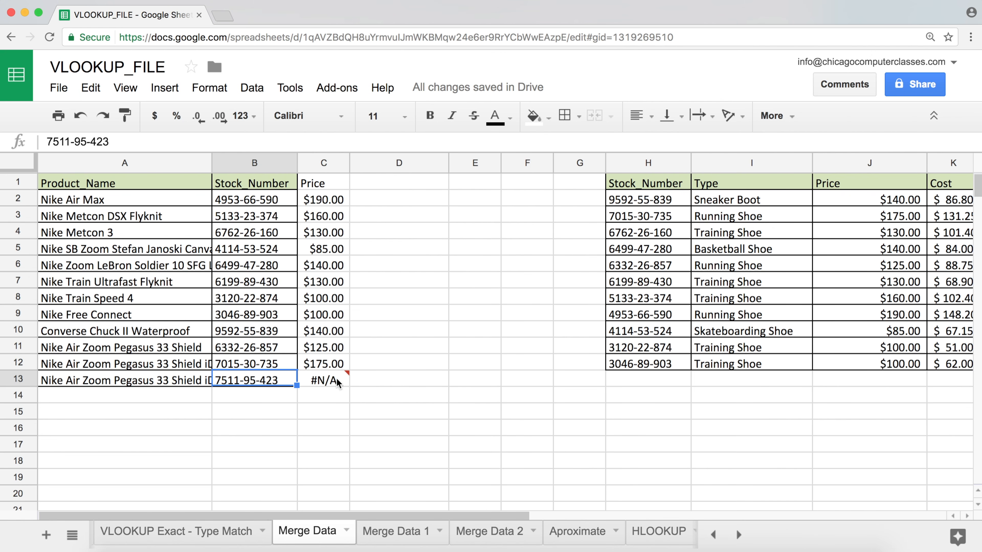
left_click(323, 382)
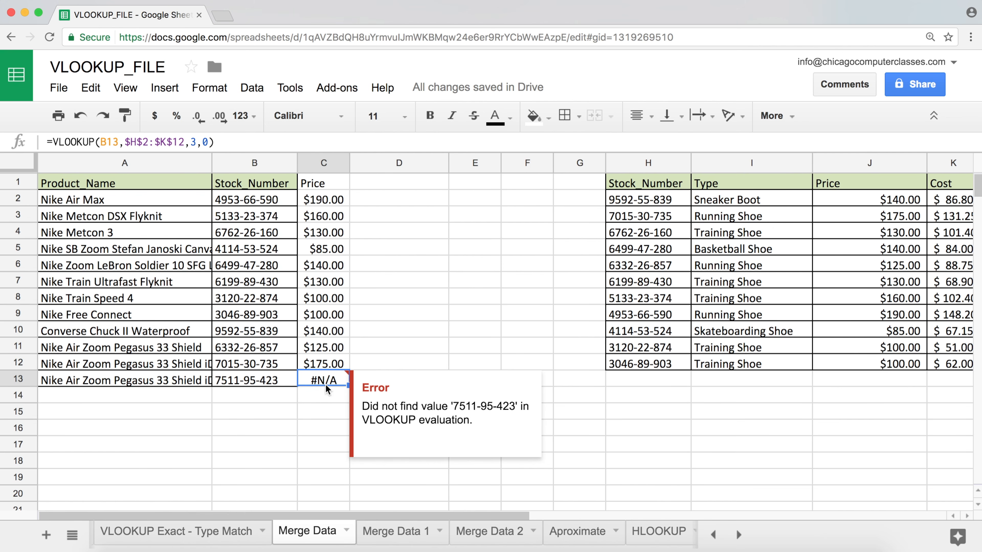
double_click(325, 384)
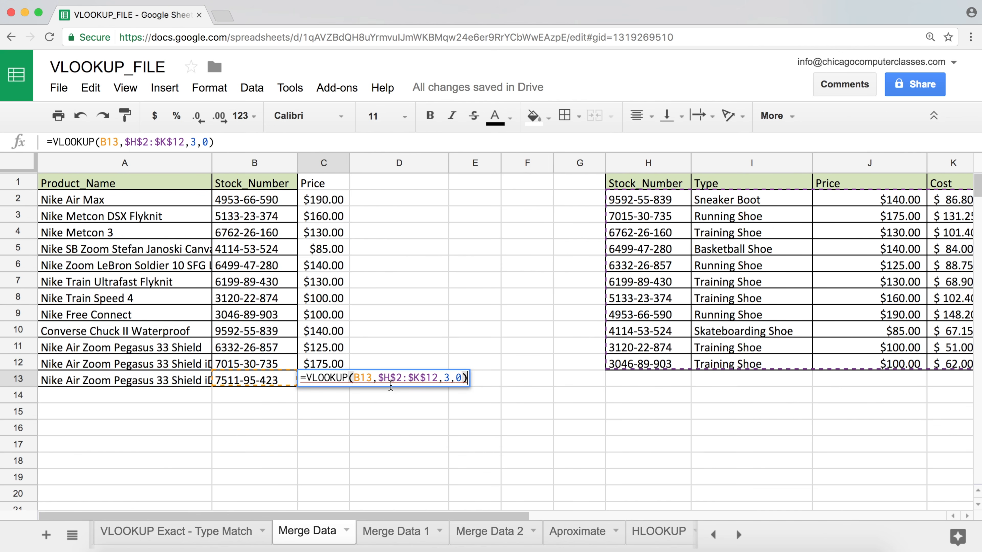
key("Return")
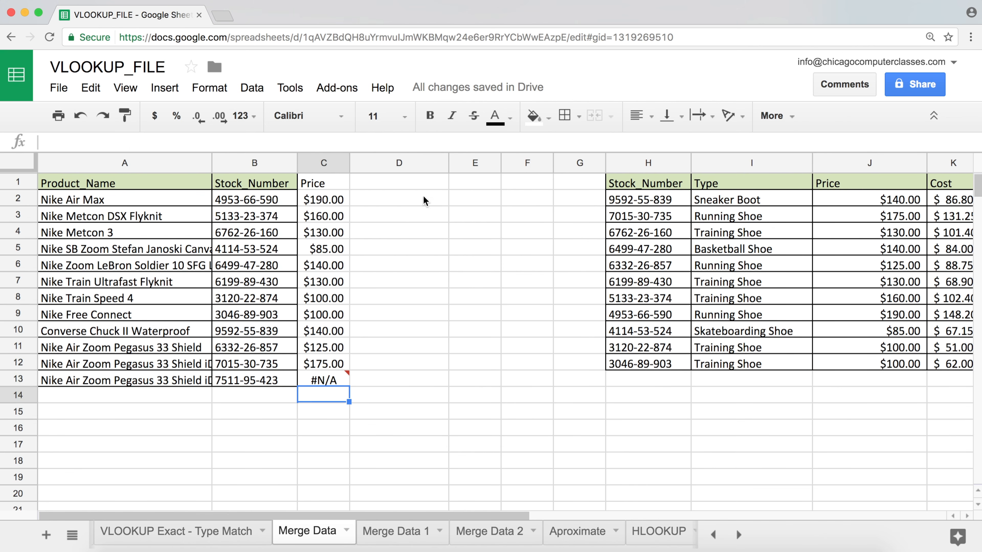
Step: Add the column header Cost in D1, beside the Price header
left_click(371, 186)
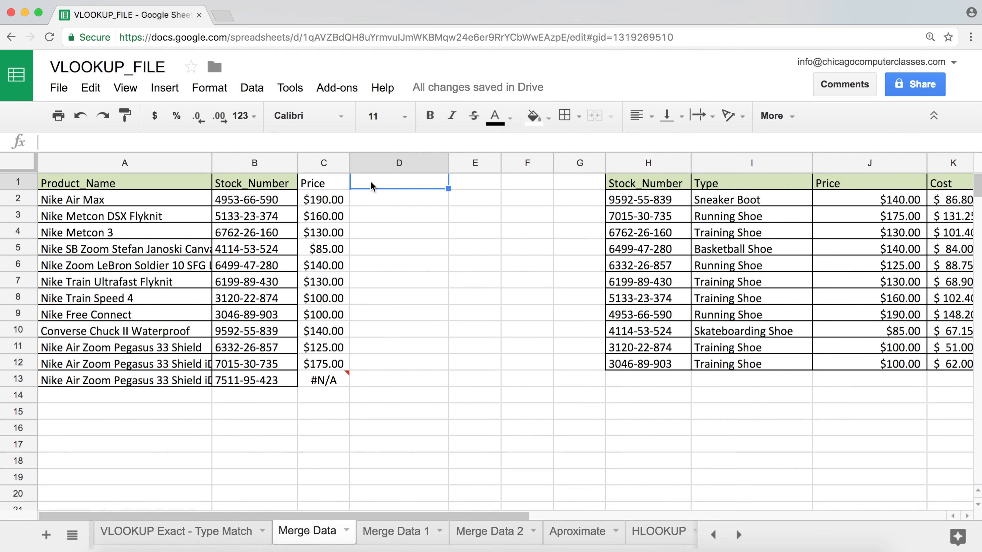
type("Co")
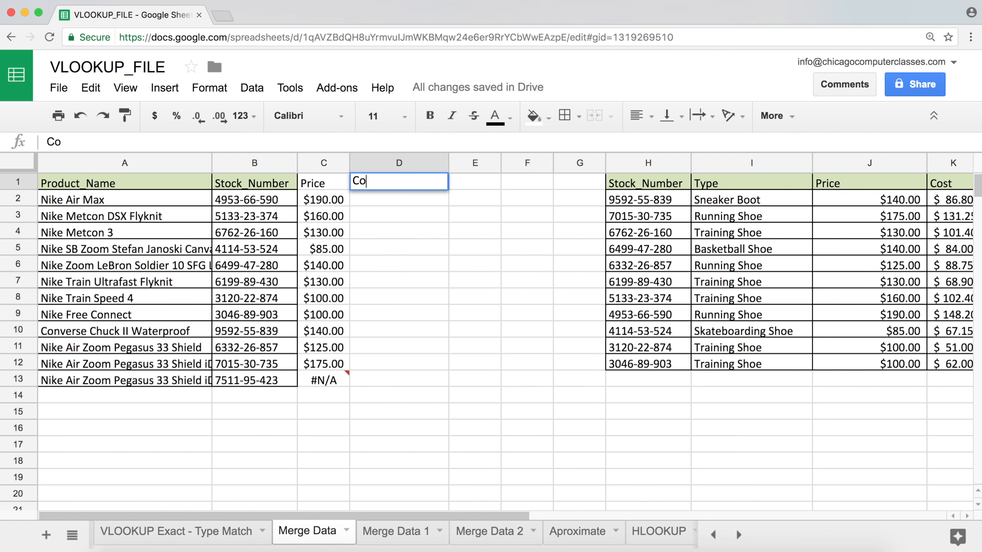
type("st")
key("Return")
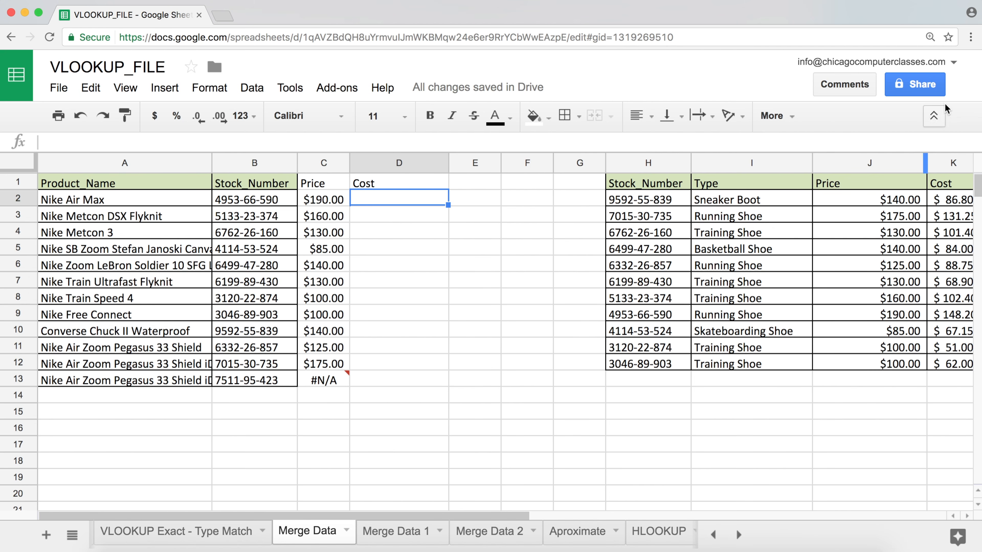
Step: Begin a VLOOKUP formula in D2 with B2 as the search key and the absolute range $H$2:$K$12
type("=vl")
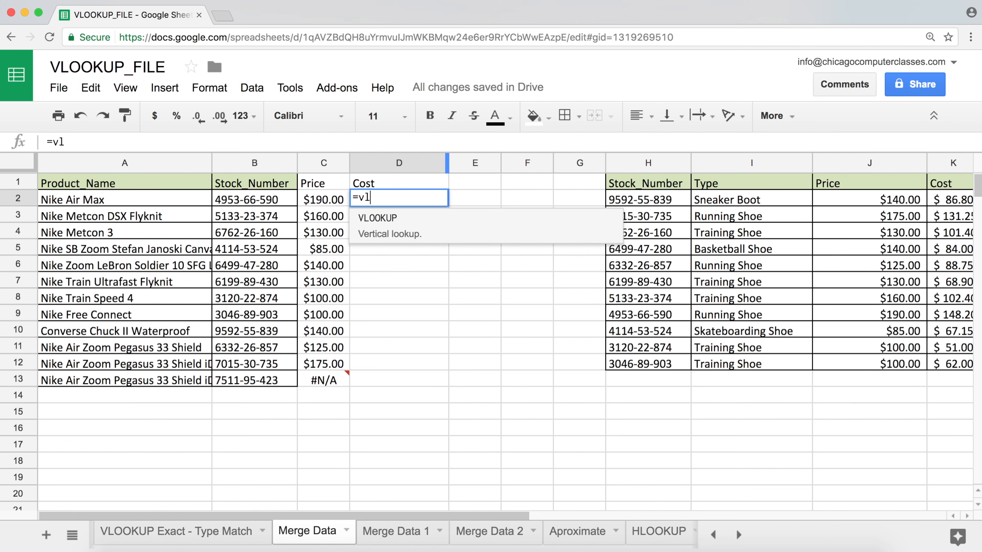
key("Tab")
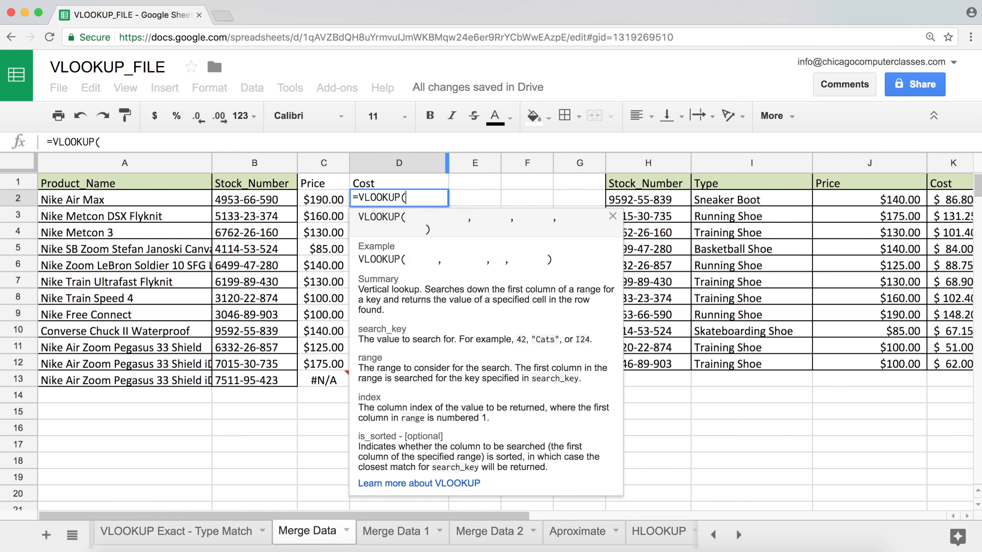
left_click(235, 200)
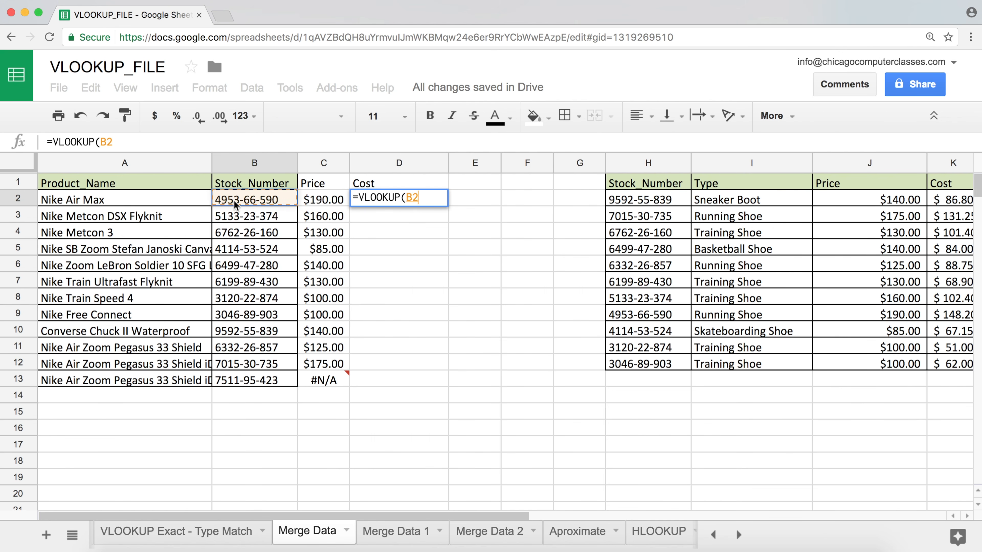
type(",")
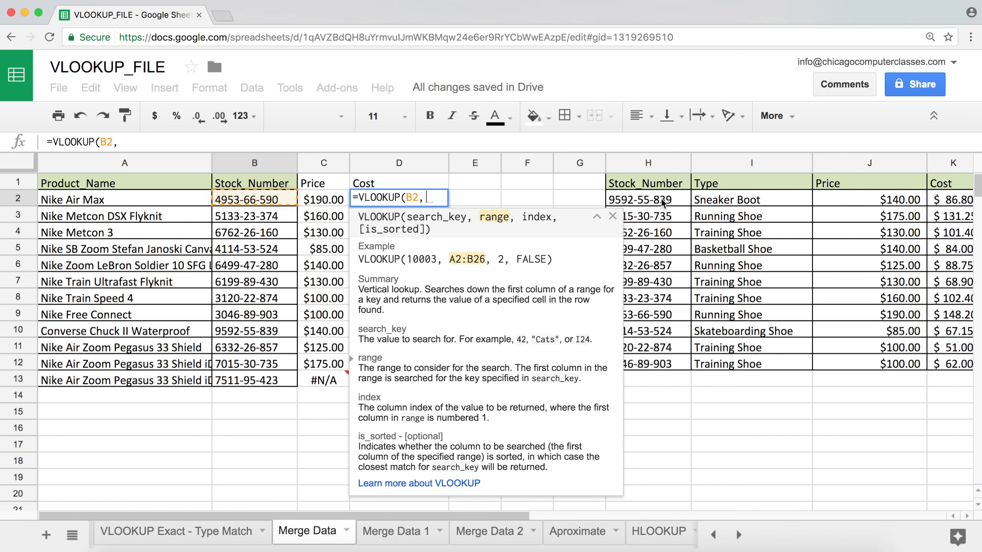
left_click_drag(661, 202, 949, 361)
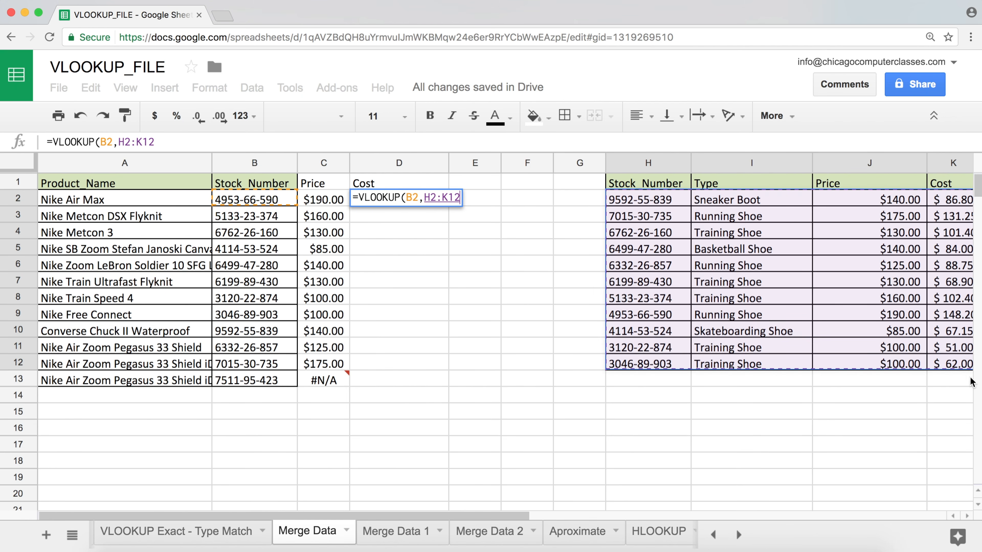
key("F4")
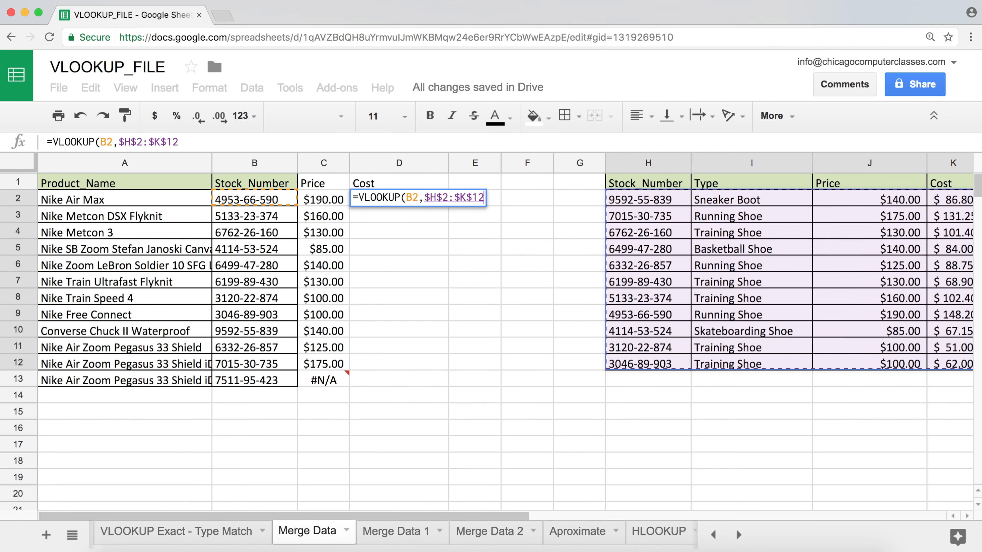
Step: Complete the VLOOKUP in D2 with column index 4 and is_sorted 0, and fill the formula down to D13
type(",")
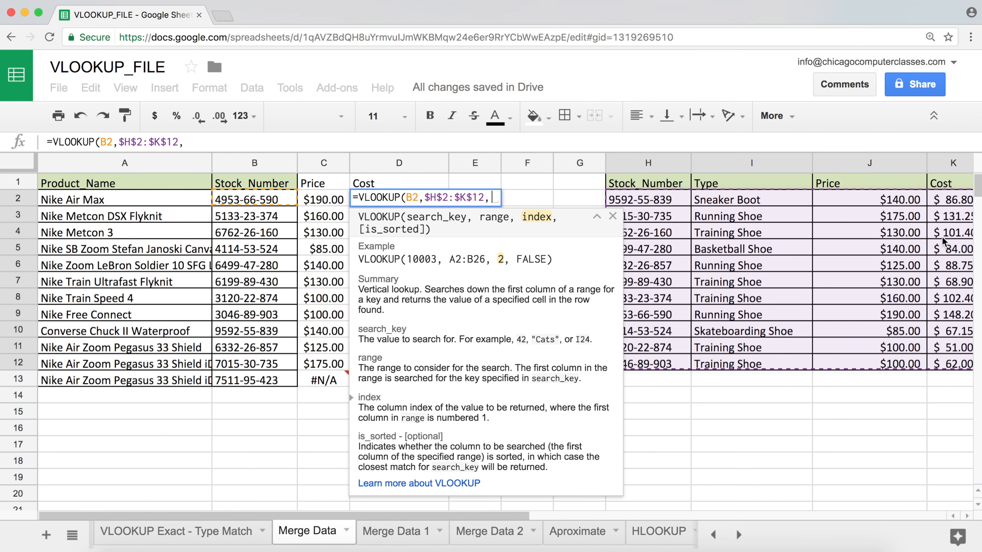
type("4,")
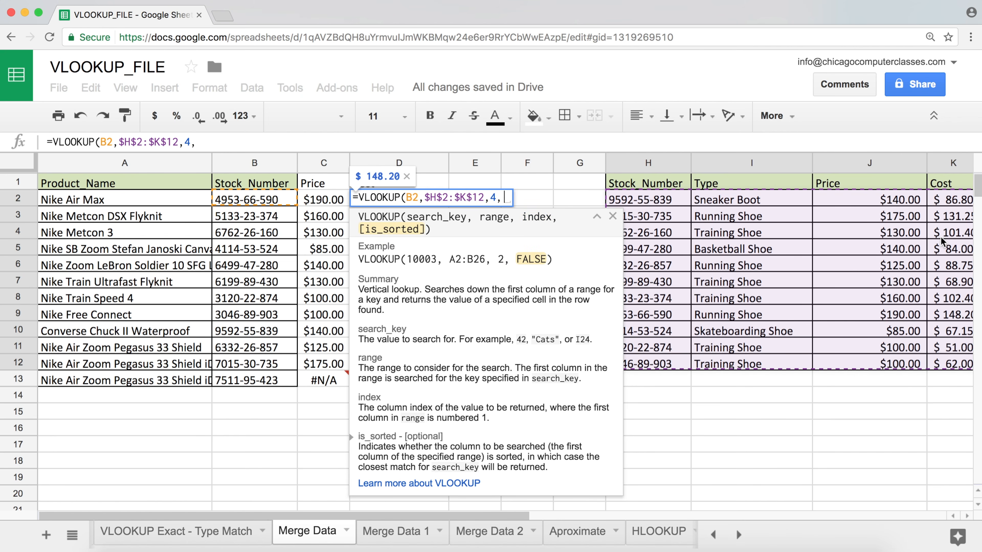
type("0)")
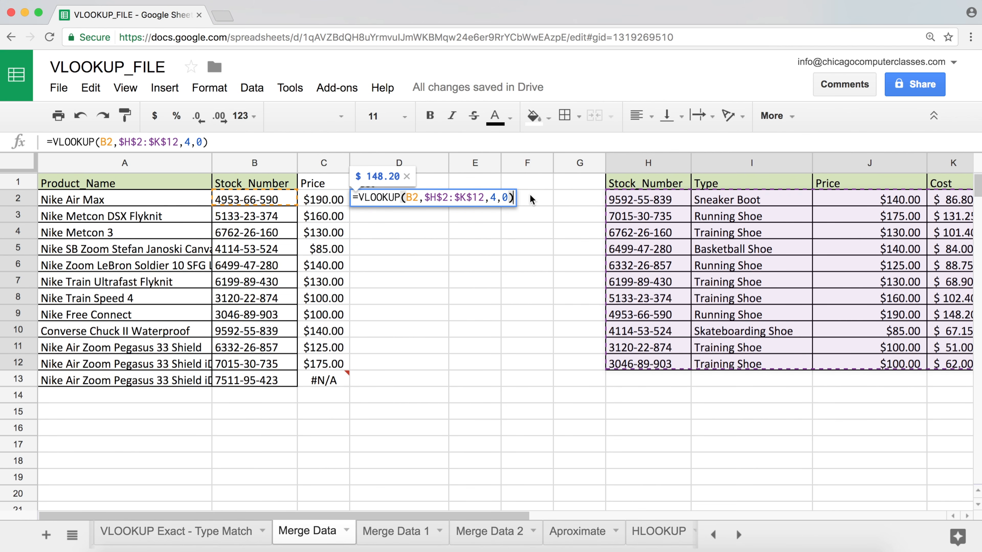
key("Return")
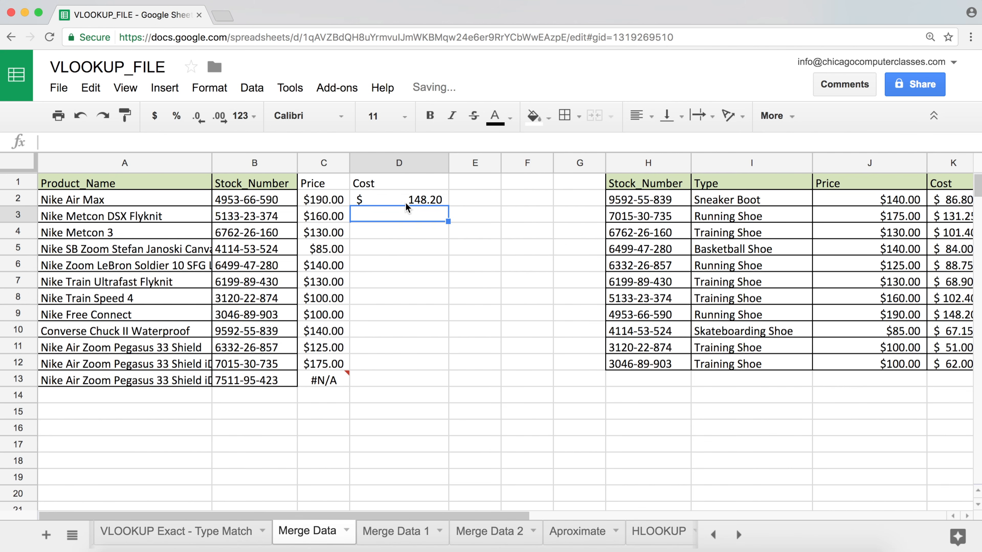
left_click(405, 202)
left_click_drag(448, 206, 438, 381)
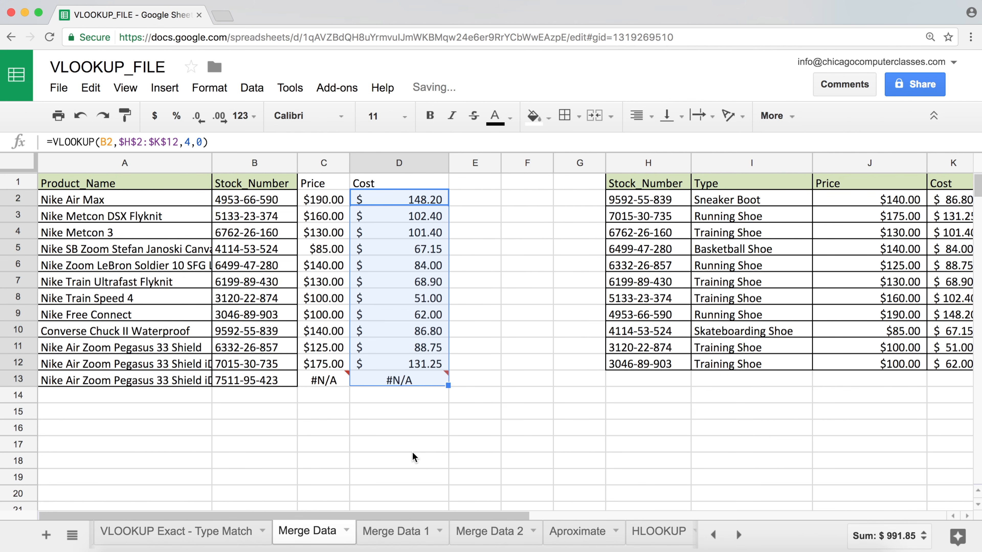
Step: Examine the error details in D13 and the formula in D2
left_click(390, 380)
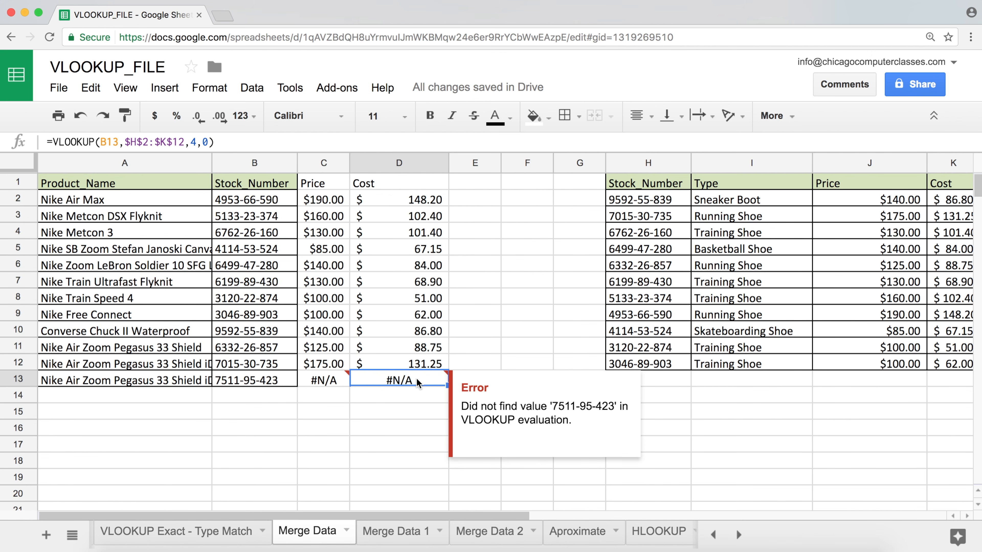
left_click(400, 200)
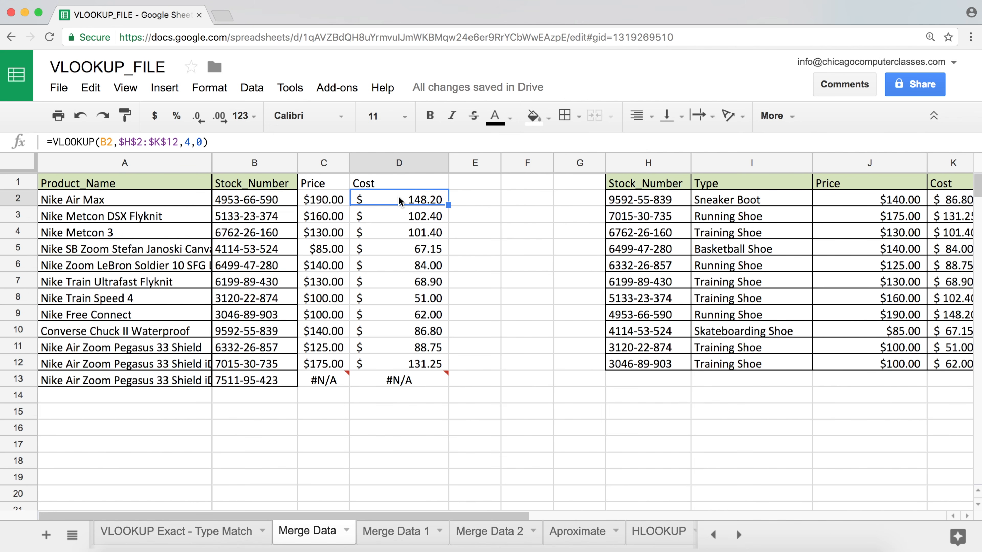
mouse_move(406, 381)
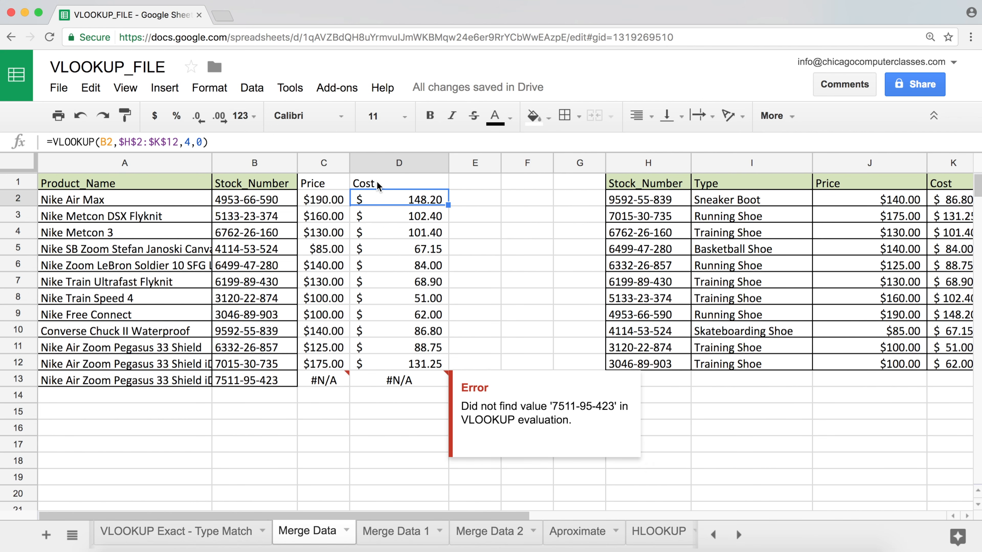
Step: Wrap the VLOOKUP in D2 in an IFERROR function, moving VLOOKUP(B2,$H$2:$K$12,4,0) in as its value argument
double_click(397, 200)
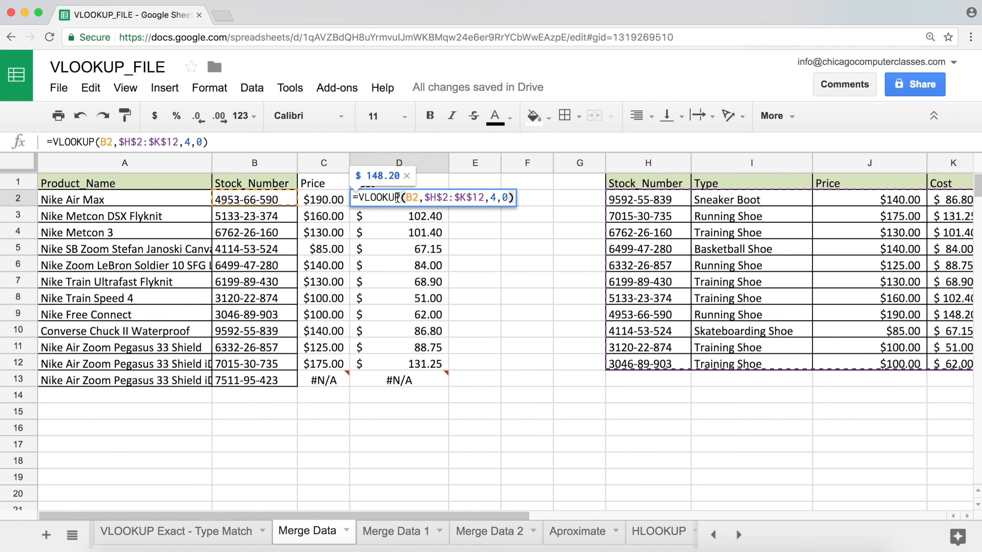
left_click_drag(359, 198, 524, 209)
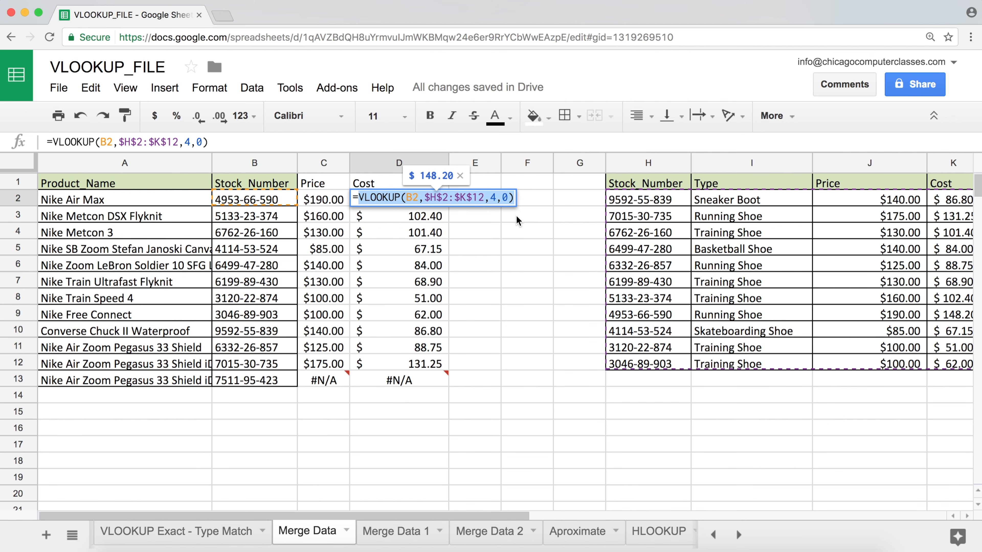
key("BackSpace")
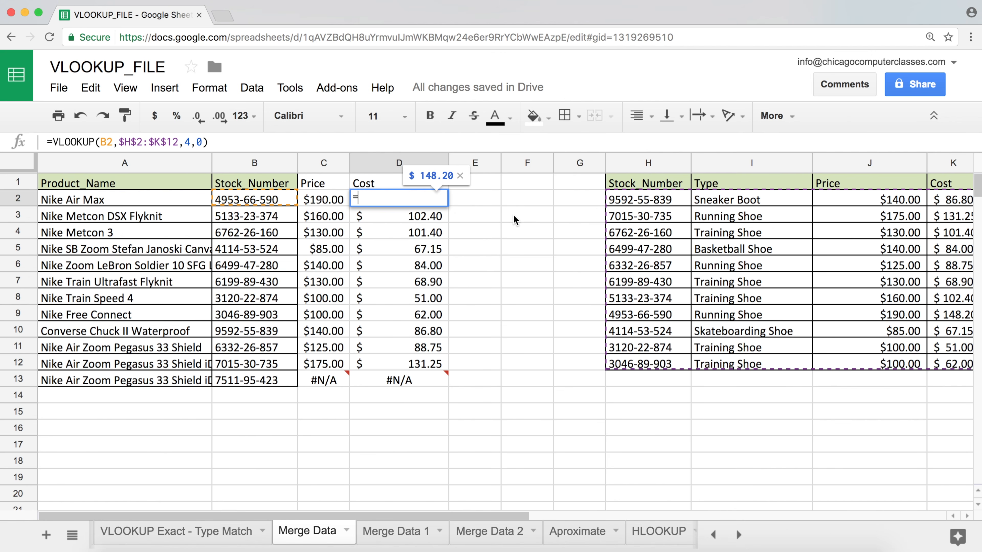
type("ife")
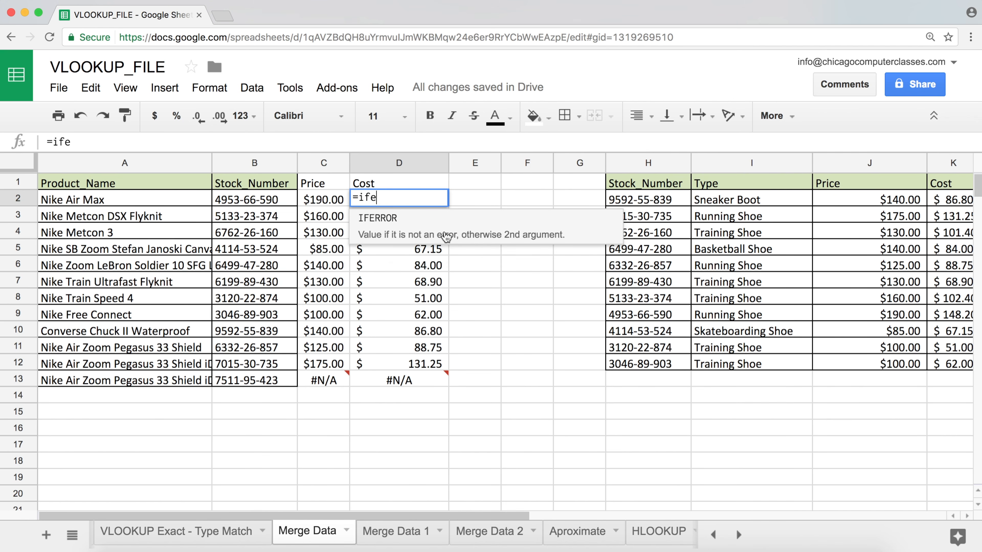
key("Tab")
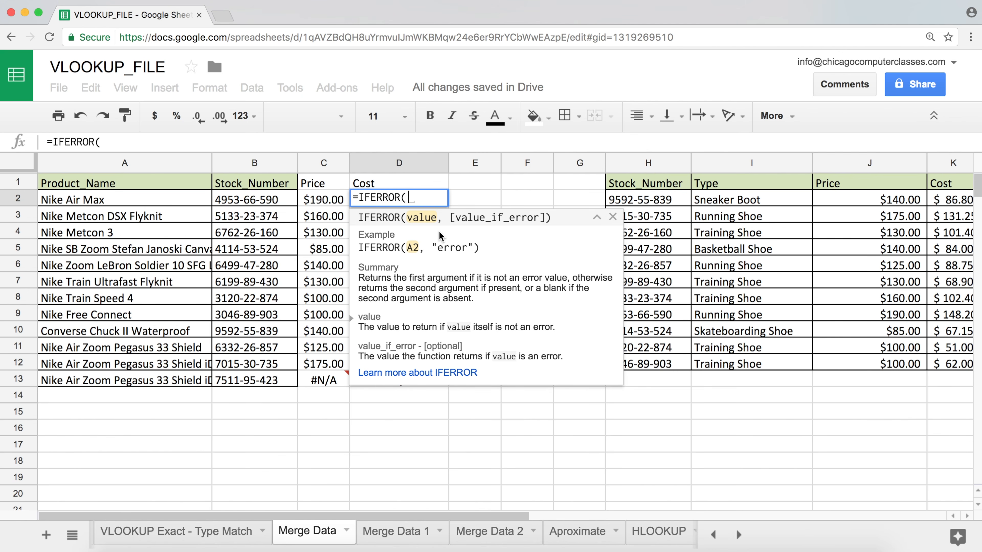
type("v")
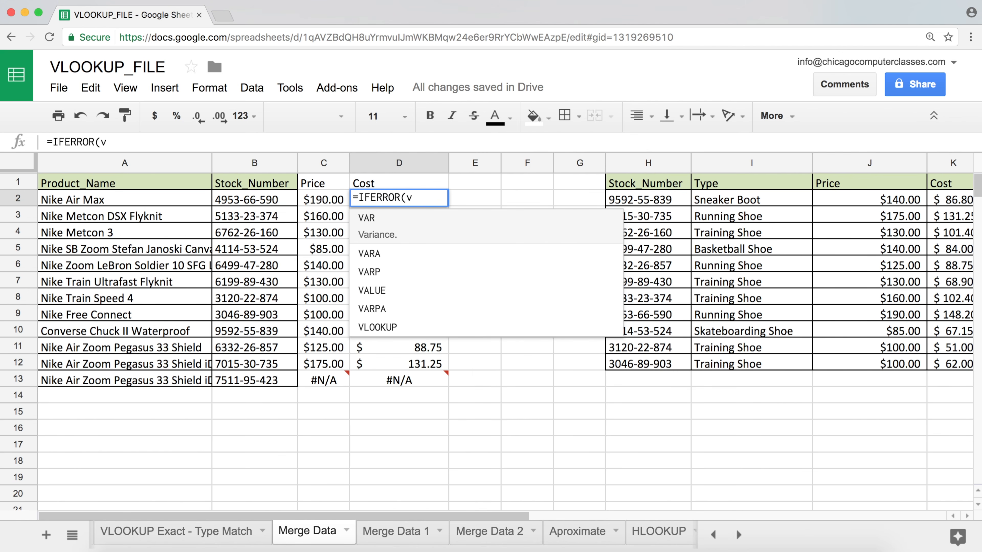
key("BackSpace")
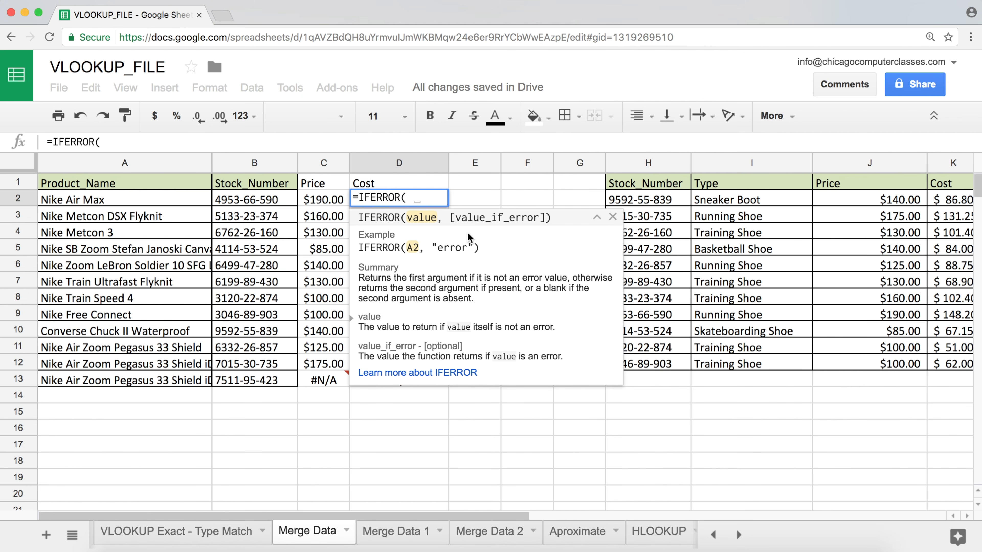
key("super+v")
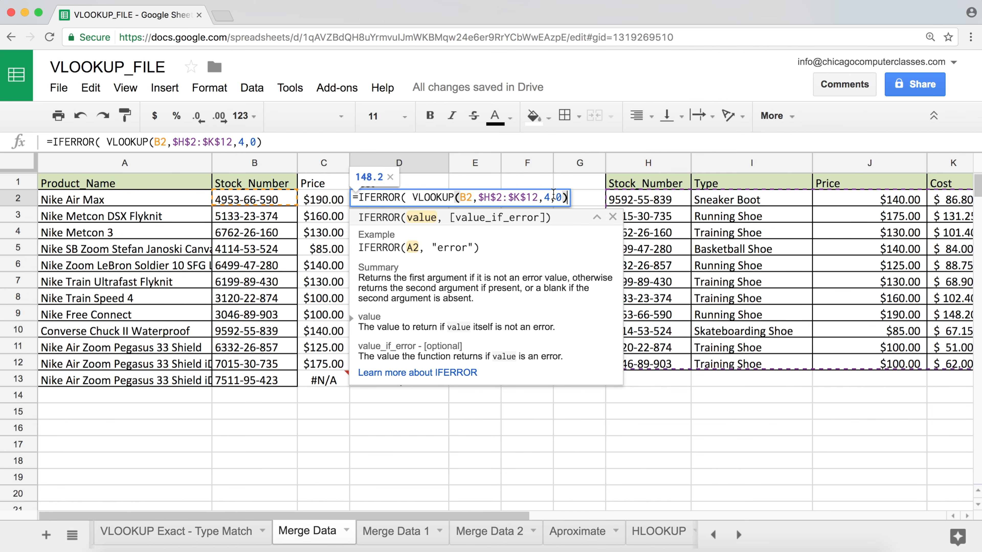
Step: Complete the IFERROR formula in D2 with "Item Not Available" as the value returned on an error
mouse_move(344, 374)
type(",")
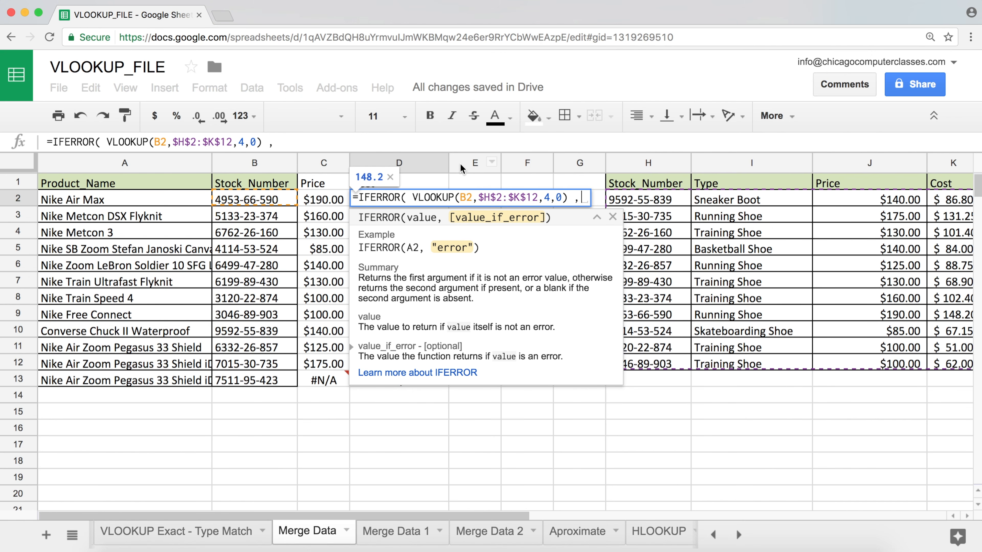
type("\"")
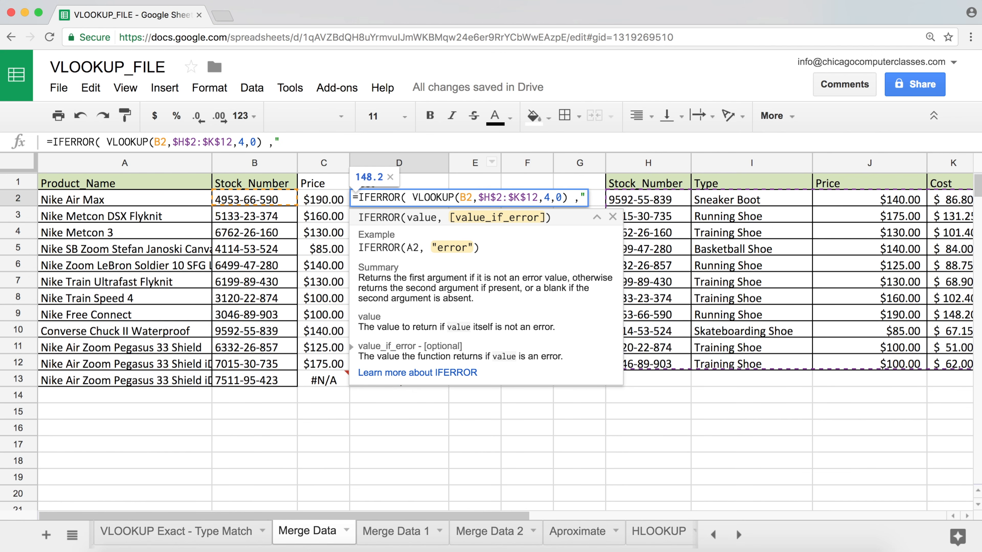
type("Item ")
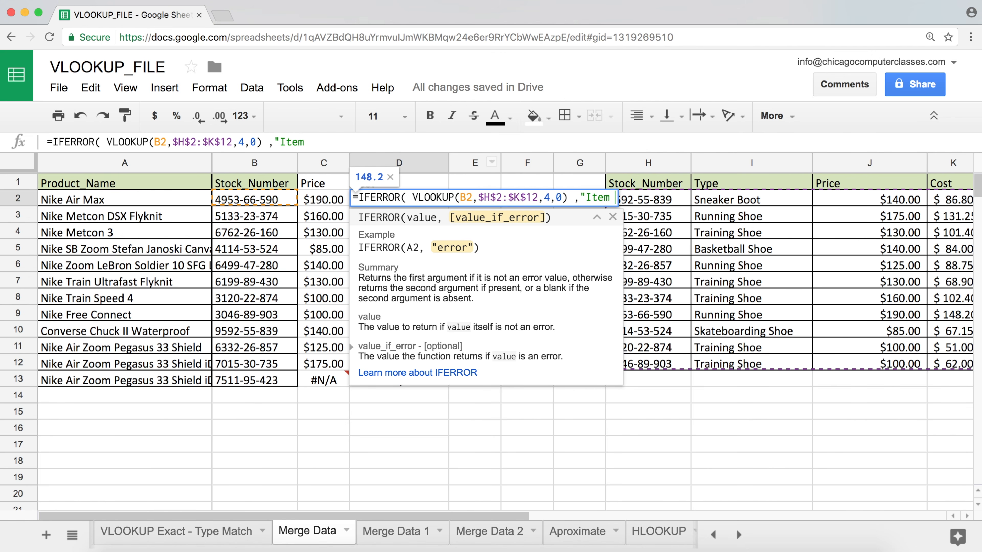
type("Not Ava")
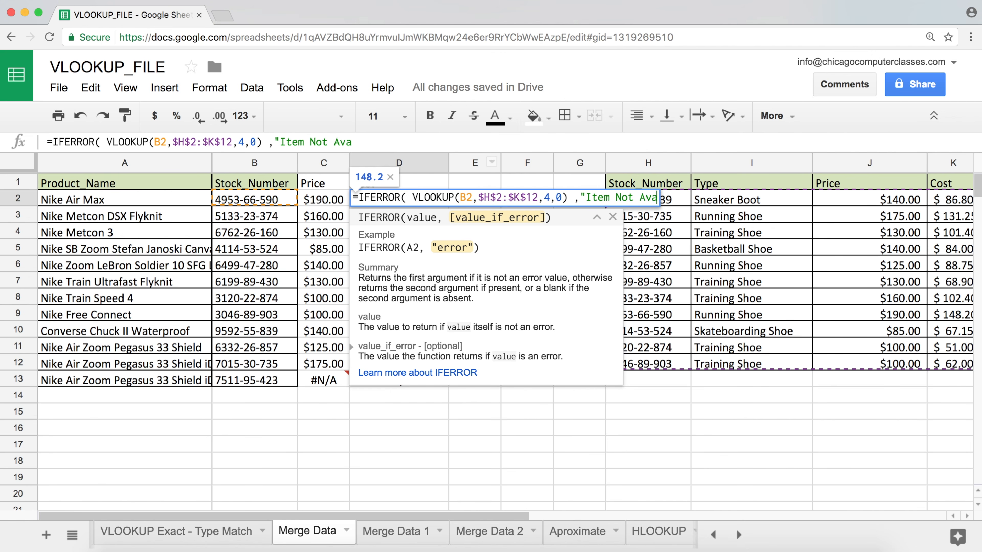
type("ilable\"")
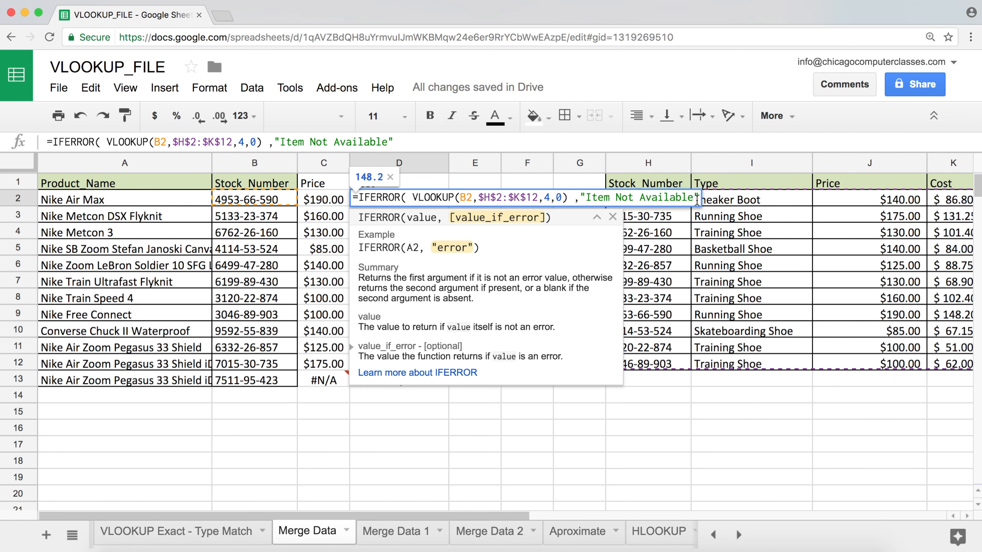
type(")")
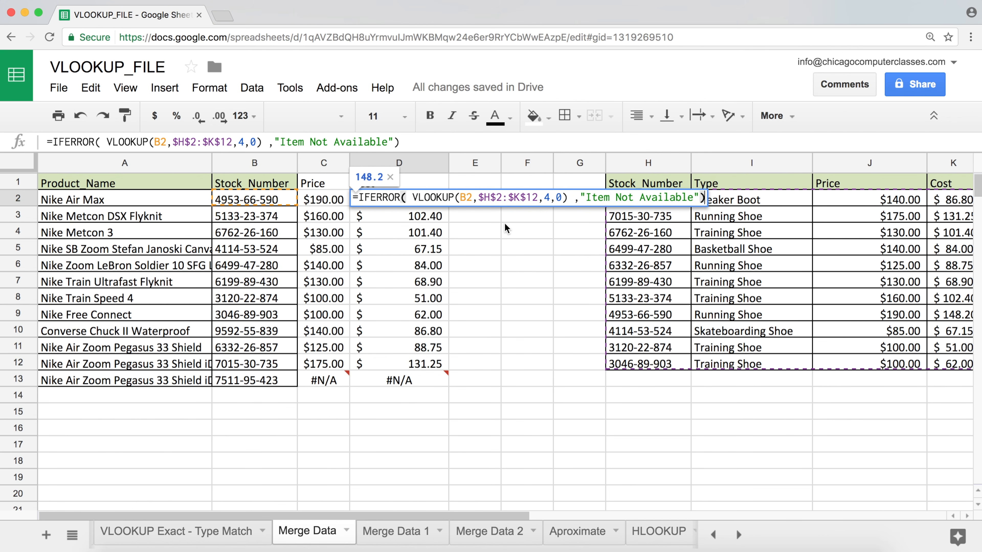
key("Return")
Step: Fill the IFERROR formula from D2 down to D13 and inspect the formula in D13
left_click(435, 201)
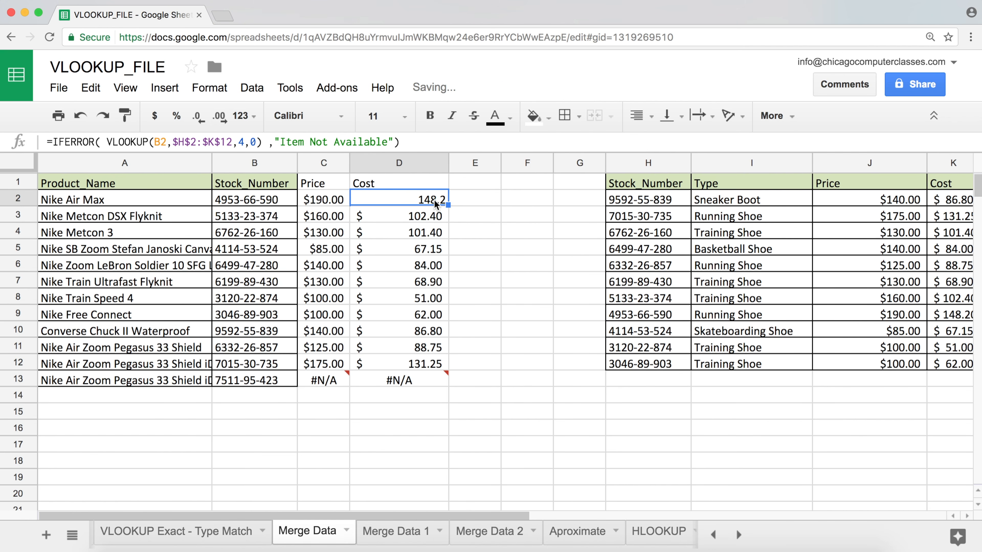
left_click_drag(448, 204, 445, 379)
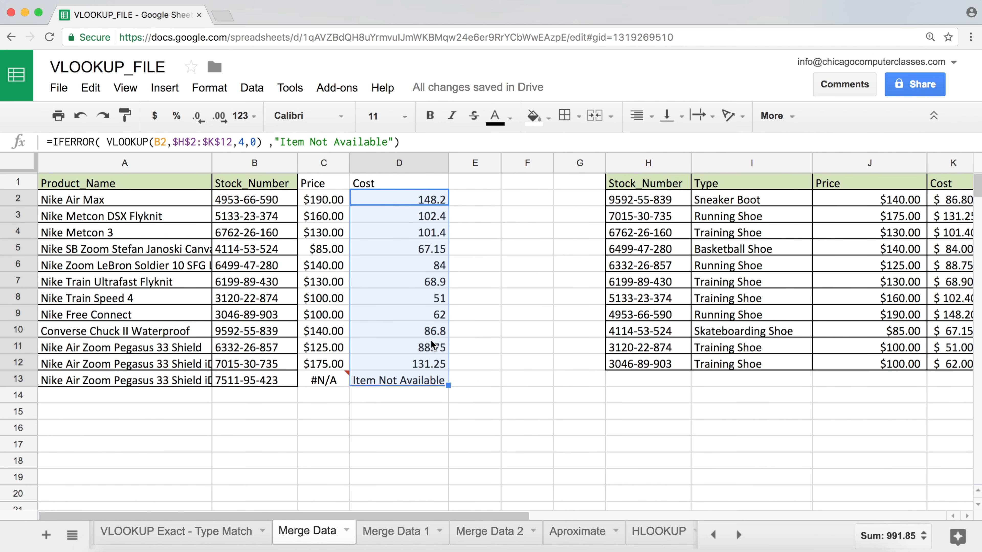
left_click(397, 381)
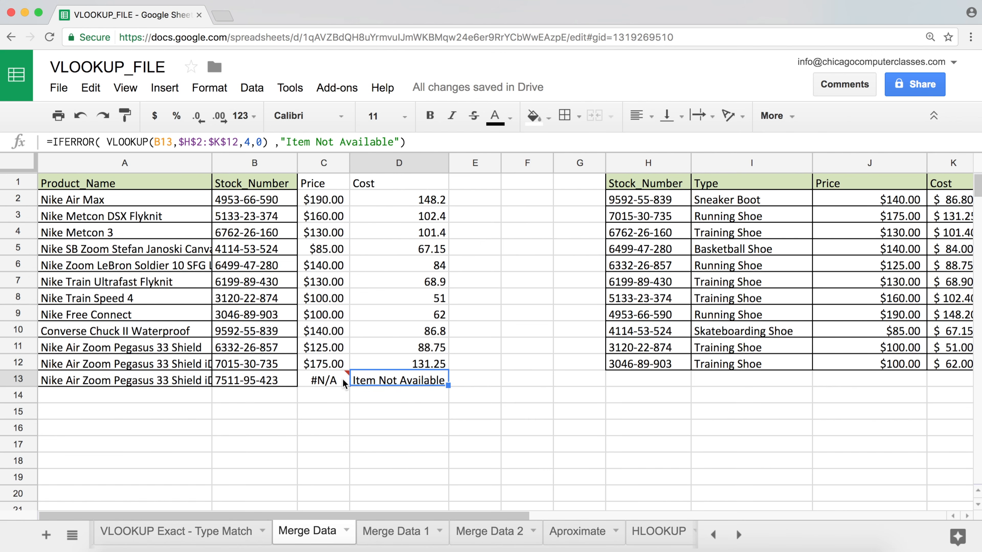
Step: Replace the error text in D2's IFERROR formula with 0 and fill the formula down to D13
left_click(439, 201)
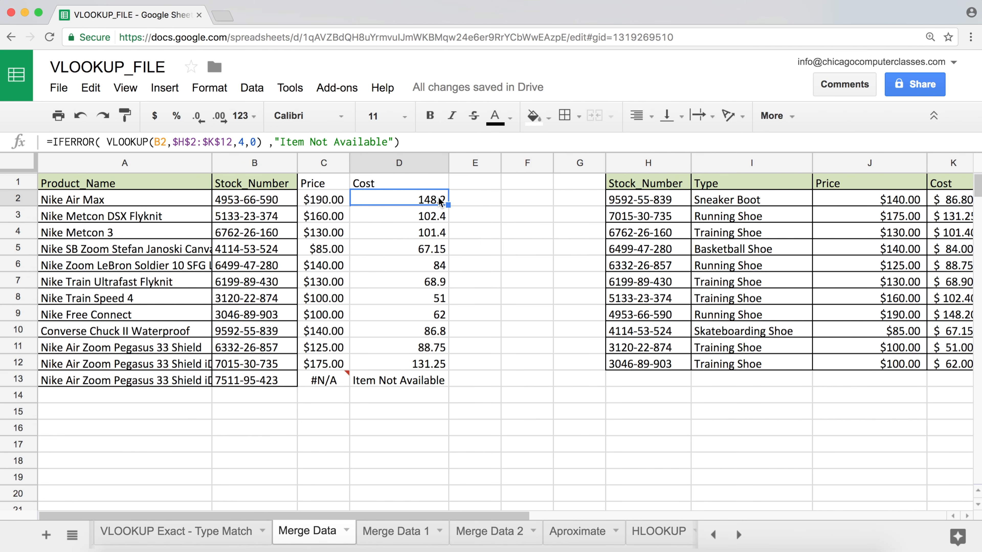
double_click(431, 199)
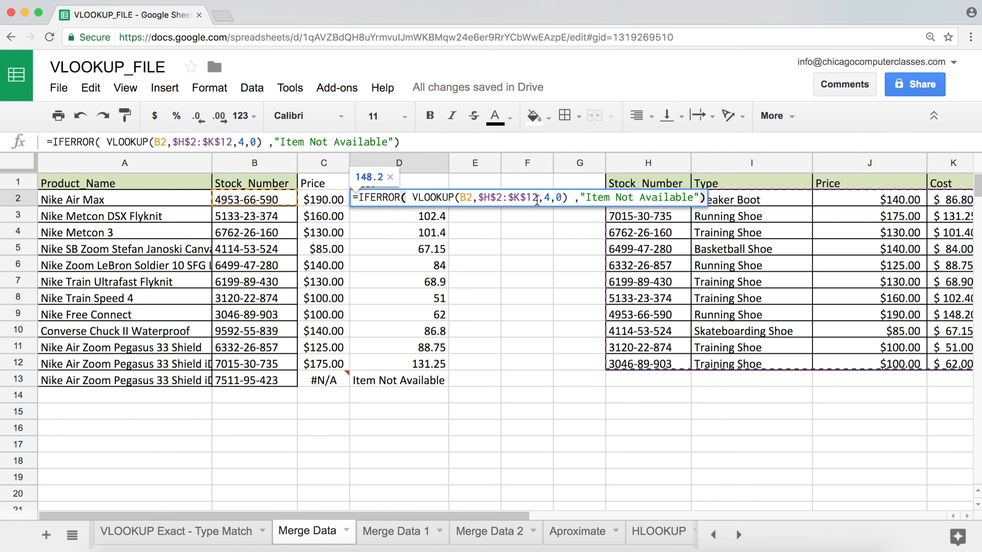
left_click_drag(579, 197, 699, 199)
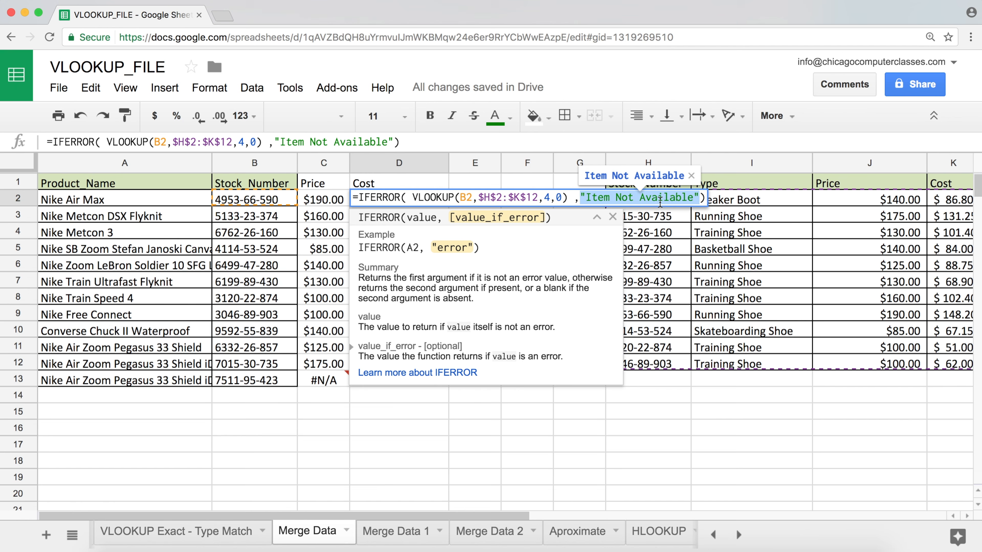
mouse_move(587, 198)
left_mouse_down()
mouse_move(687, 197)
mouse_move(578, 198)
left_mouse_up()
type("0")
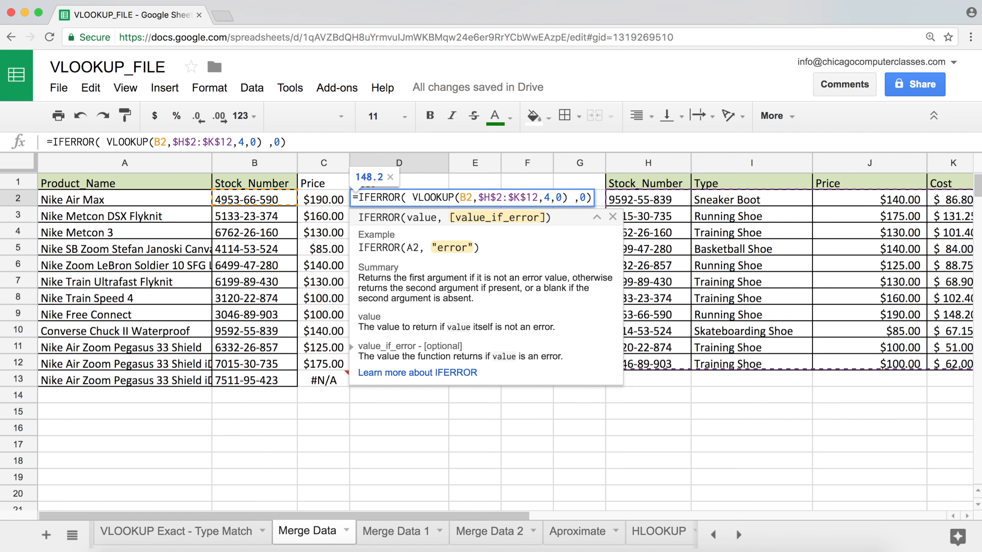
key("Return")
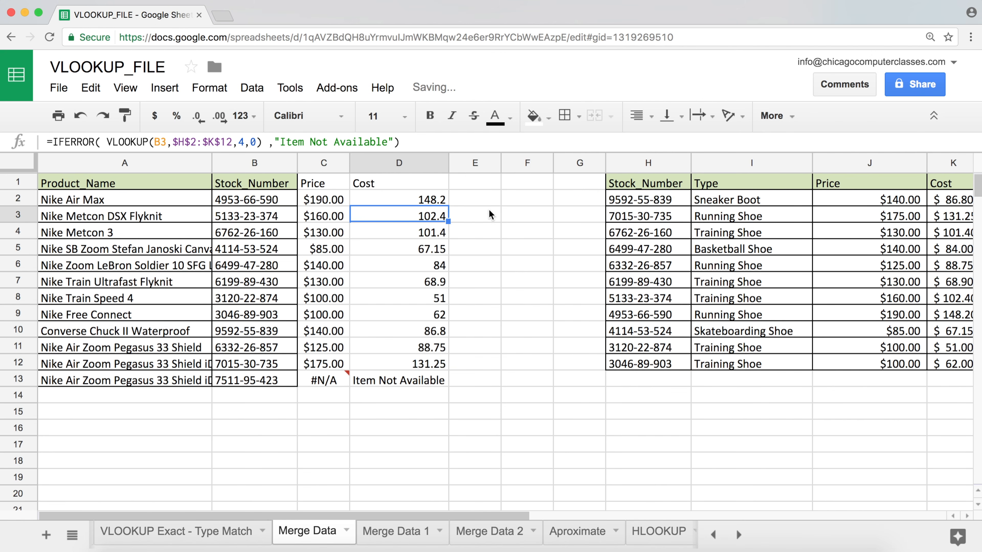
left_click(444, 200)
left_click_drag(448, 205, 437, 379)
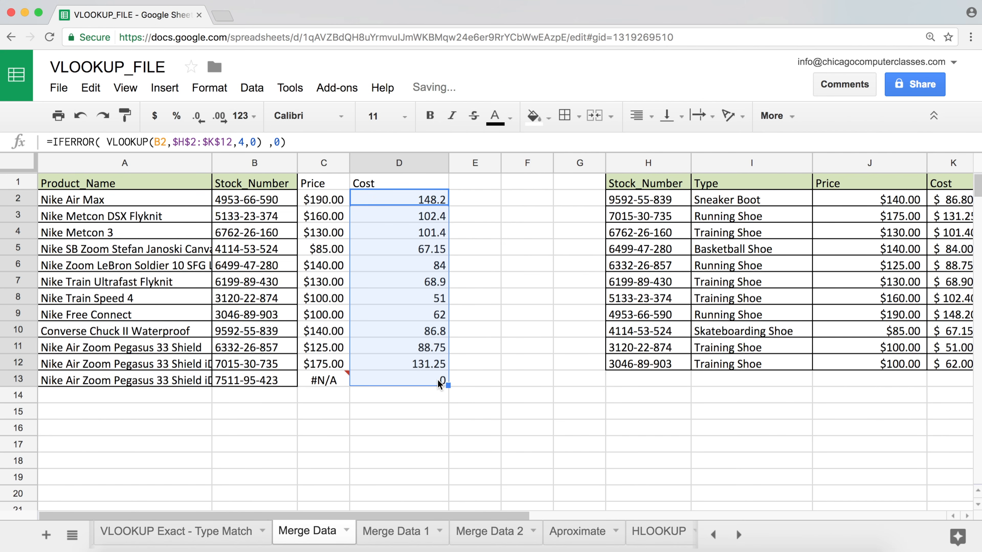
Step: Replace the error value in D2's IFERROR formula with the quoted text "Message"
double_click(428, 200)
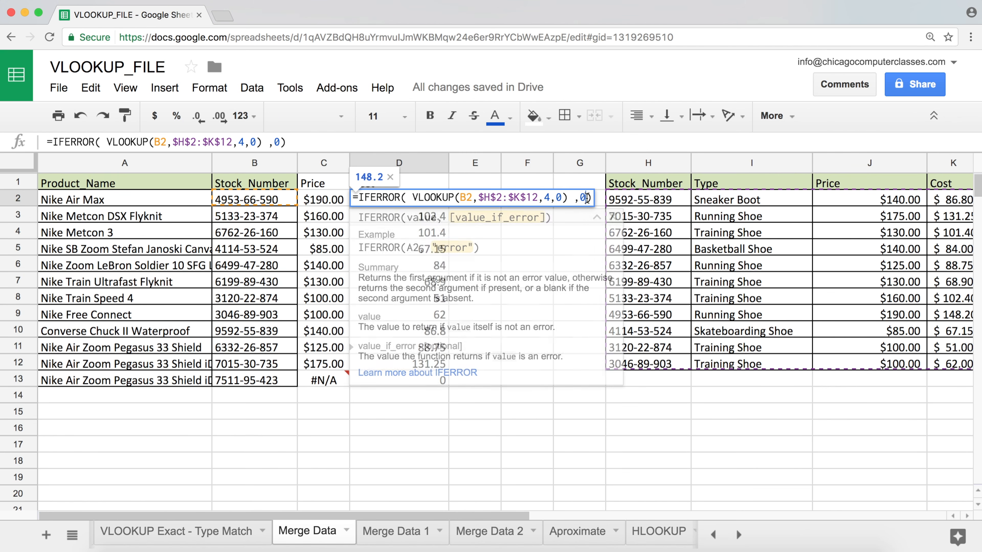
key("BackSpace")
type("\"")
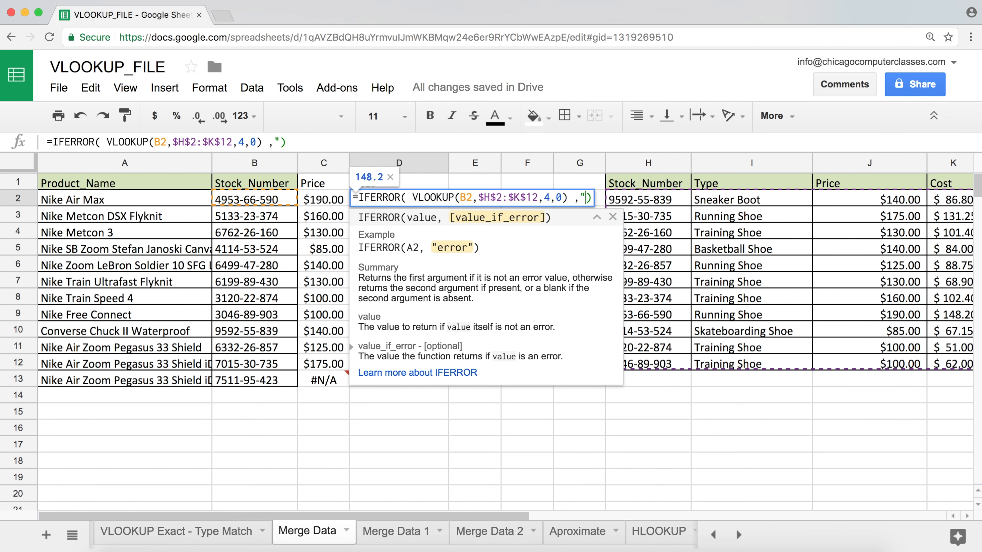
type("\"")
left_click(587, 200)
type("Message")
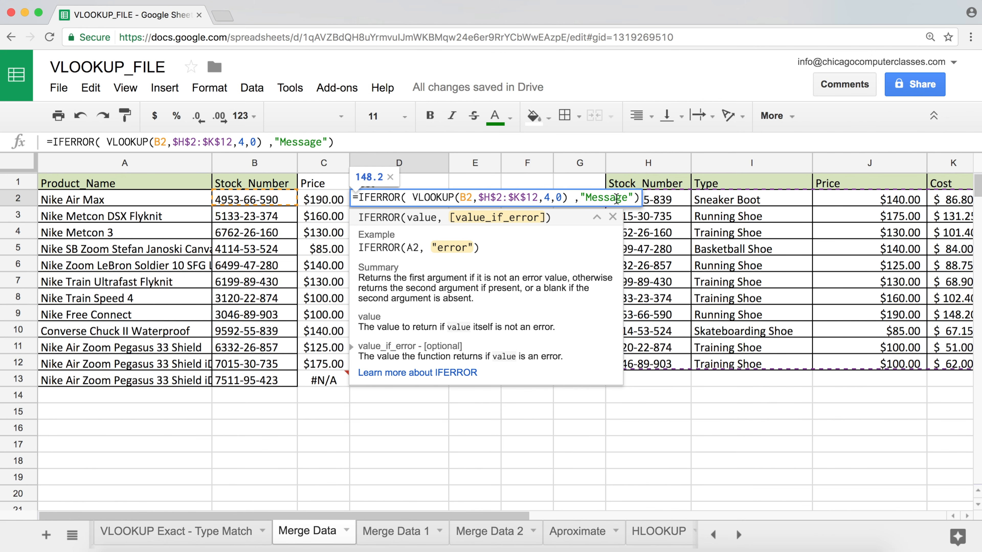
Step: Change the error value in D2 to an empty string "", fill the formula down to D13, and review it
left_click_drag(628, 199, 586, 200)
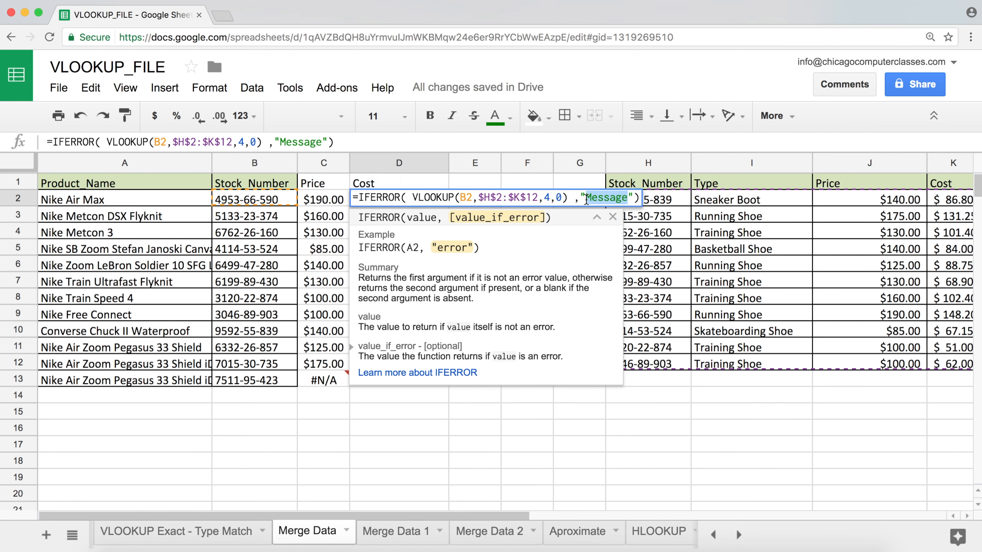
key("BackSpace")
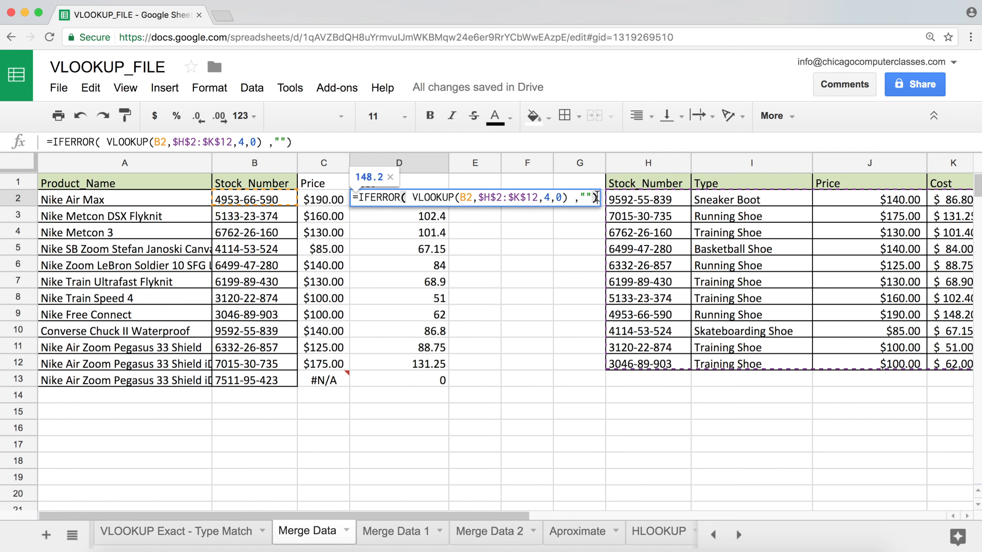
key("Return")
key("Up")
left_click_drag(448, 205, 441, 380)
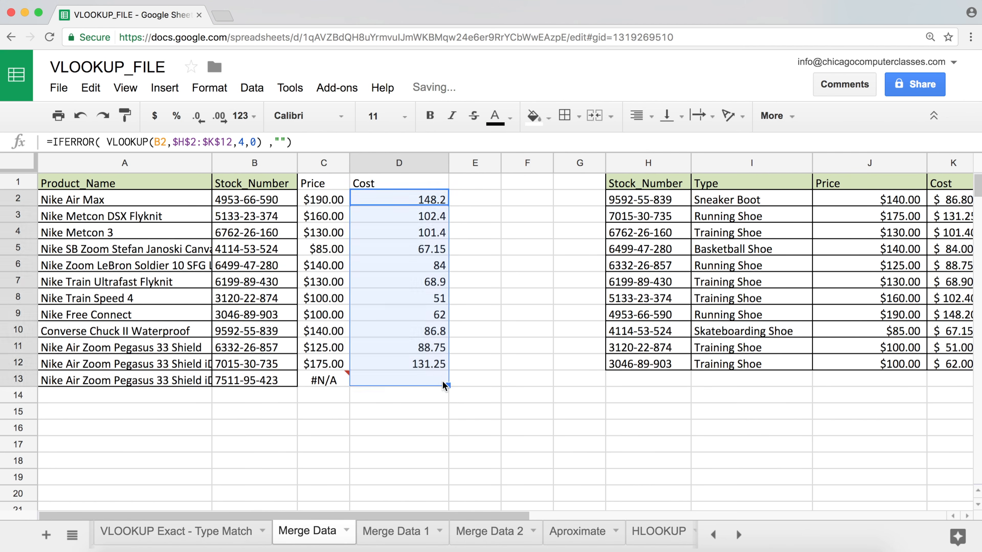
left_click(425, 386)
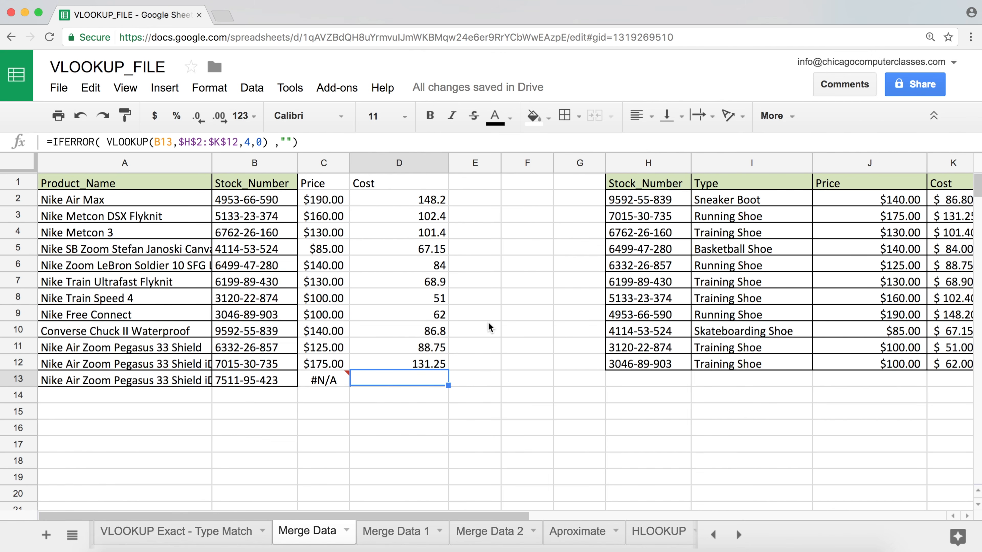
double_click(419, 197)
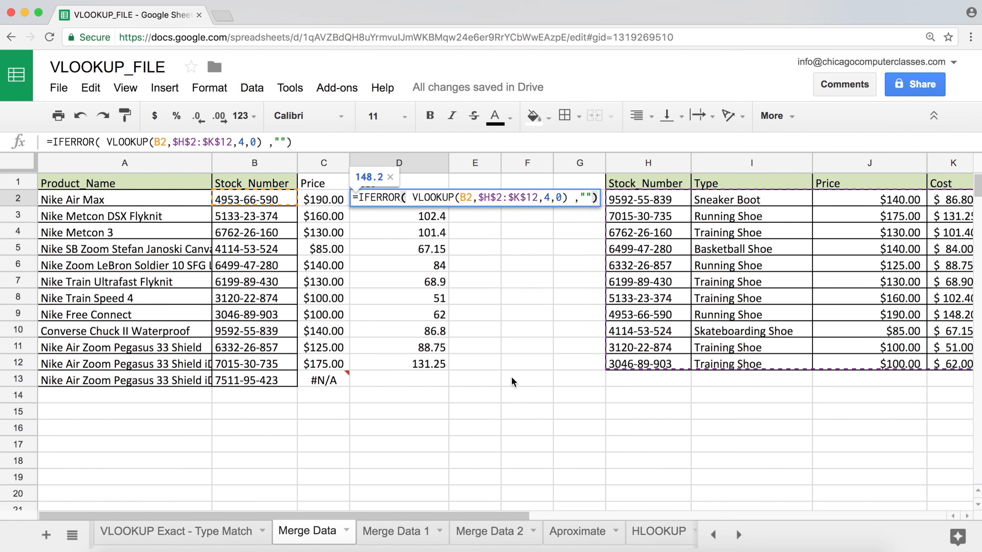
key("Return")
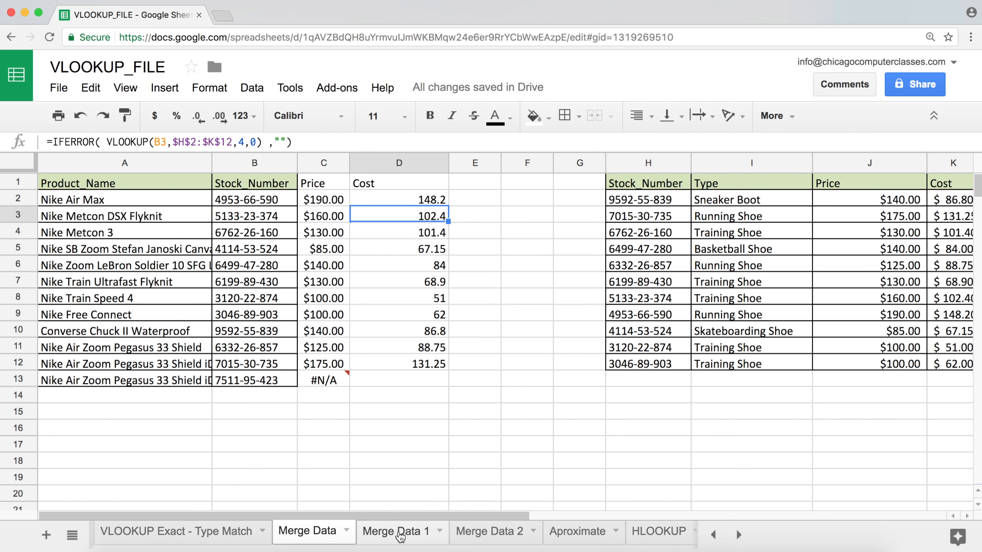
Step: Examine the product table on the Merge Data 1 sheet and the stock number table on the Merge Data 2 sheet
left_click(389, 538)
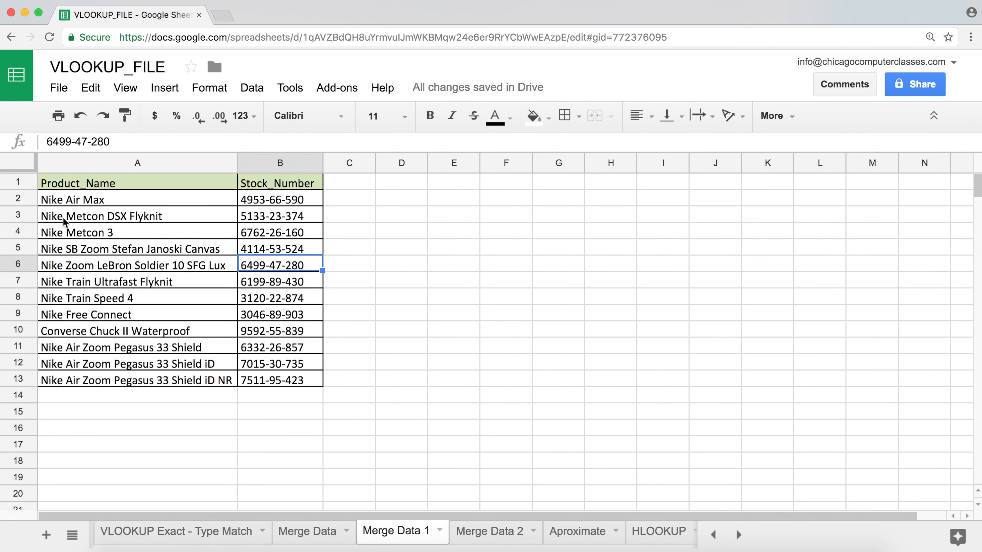
left_click_drag(79, 185, 313, 382)
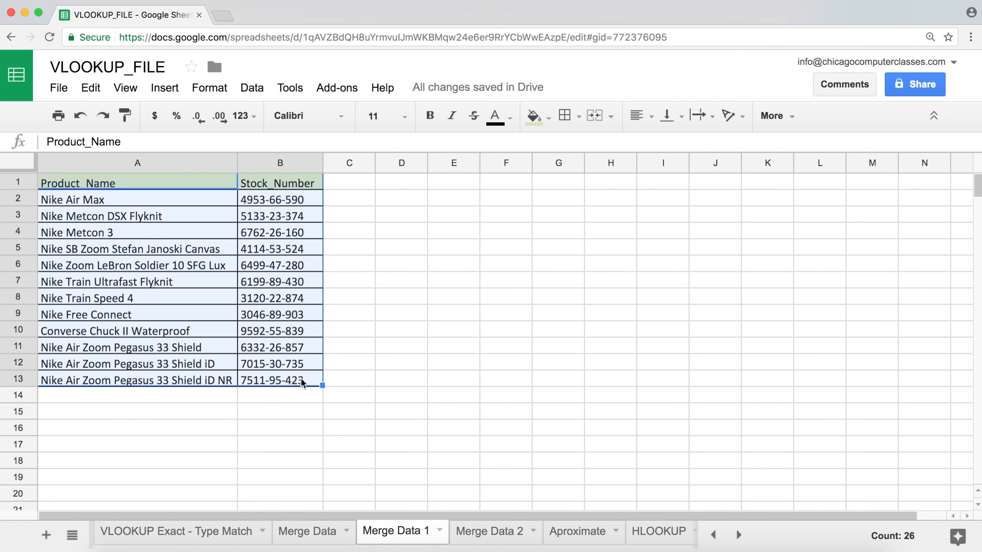
left_click(491, 532)
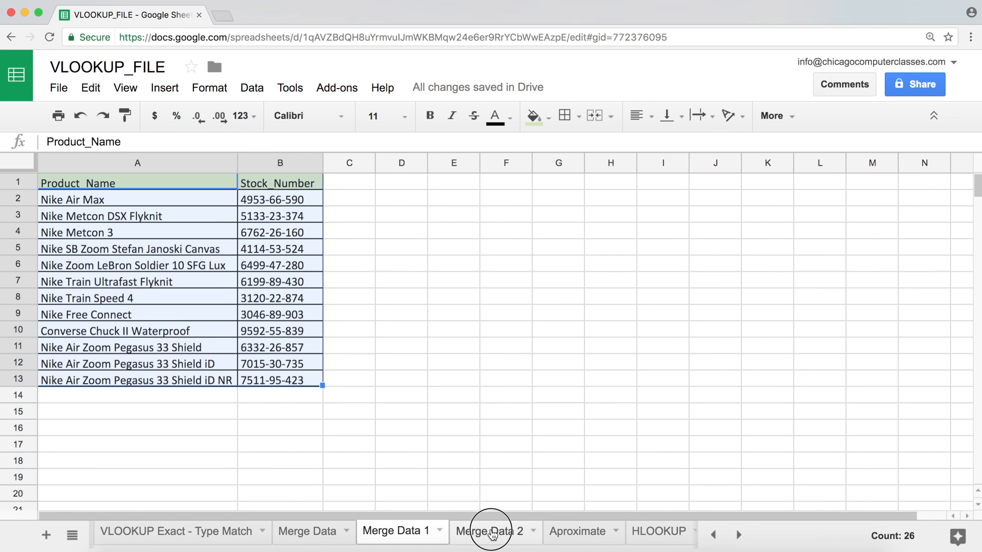
left_click_drag(77, 185, 409, 367)
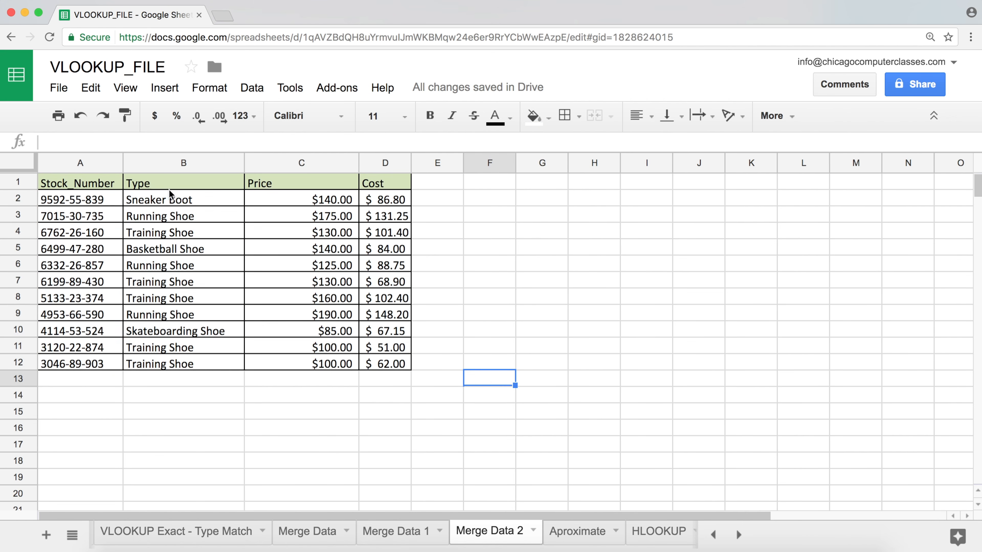
left_click(97, 186)
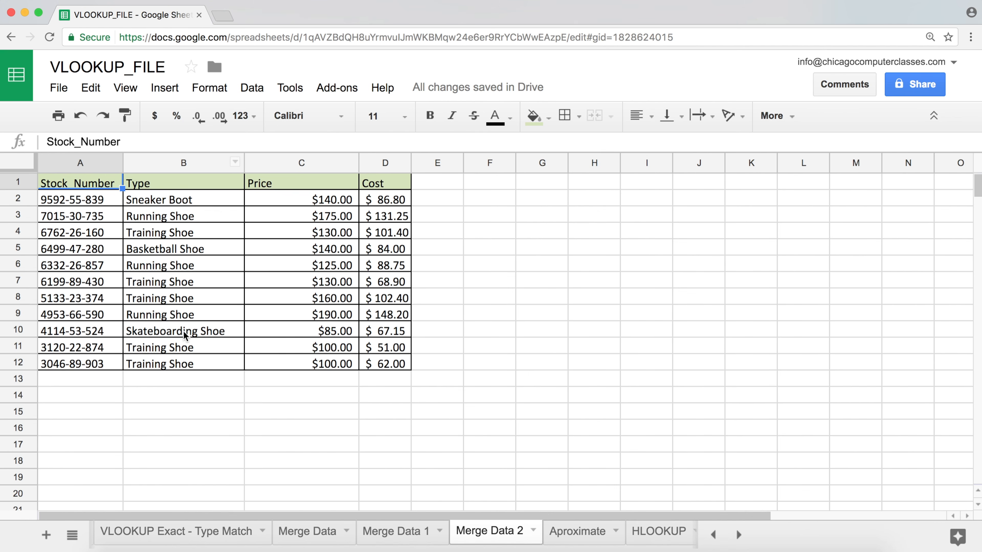
Step: Add the header "Price" in cell C1 of the Merge Data 1 sheet
left_click(414, 534)
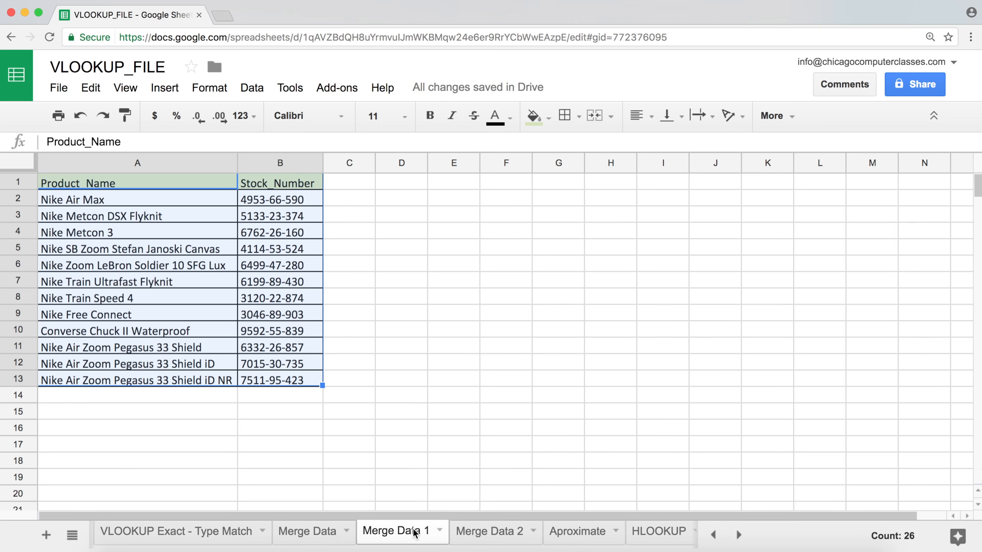
left_click(348, 201)
left_click(357, 183)
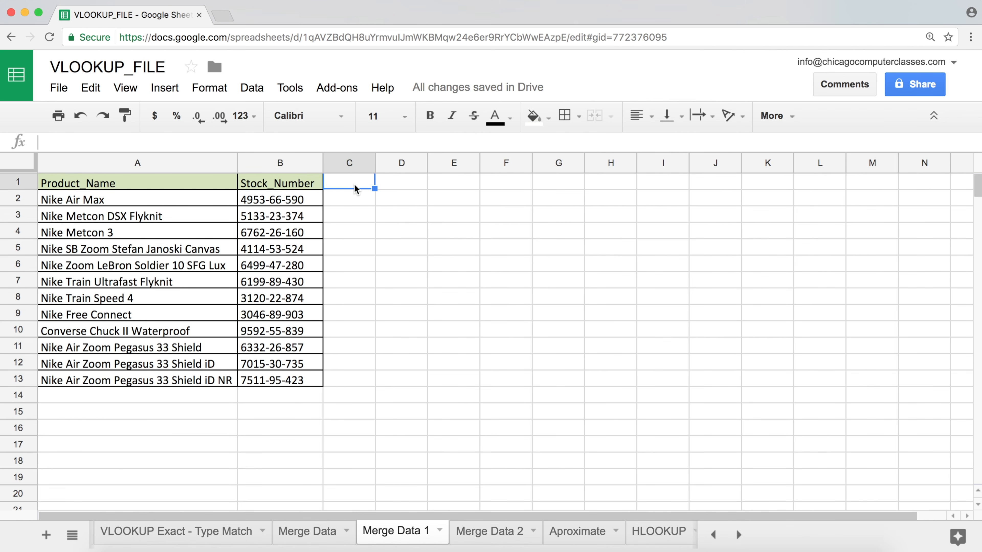
type("Price")
key("Return")
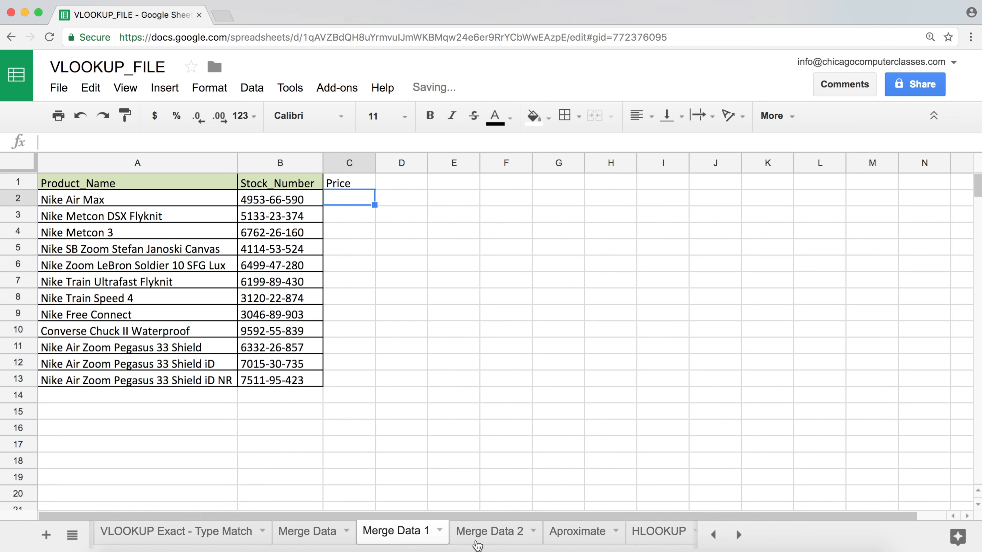
Step: Check the Stock_Number values in A2:A12 on the Merge Data 2 sheet as the lookup column
left_click(496, 532)
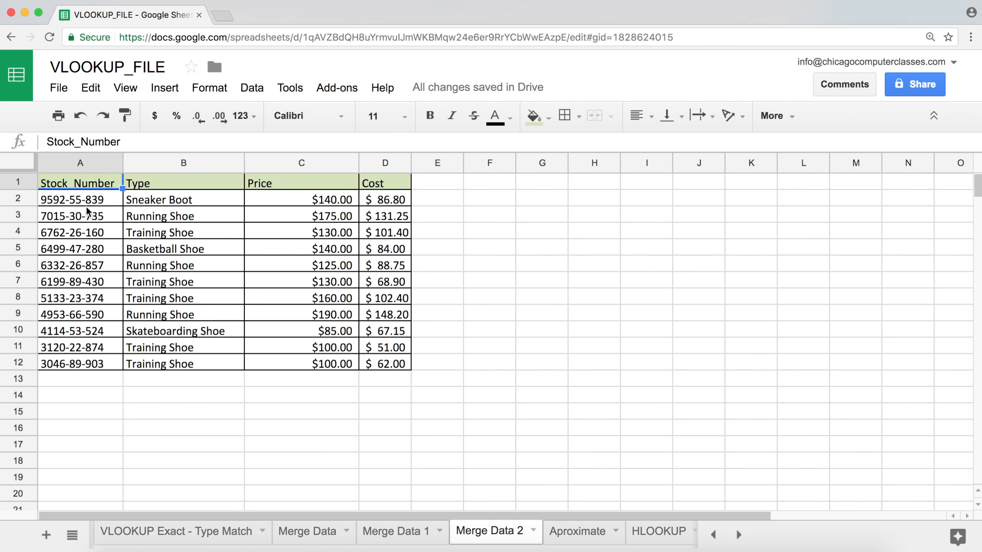
left_click_drag(82, 199, 74, 365)
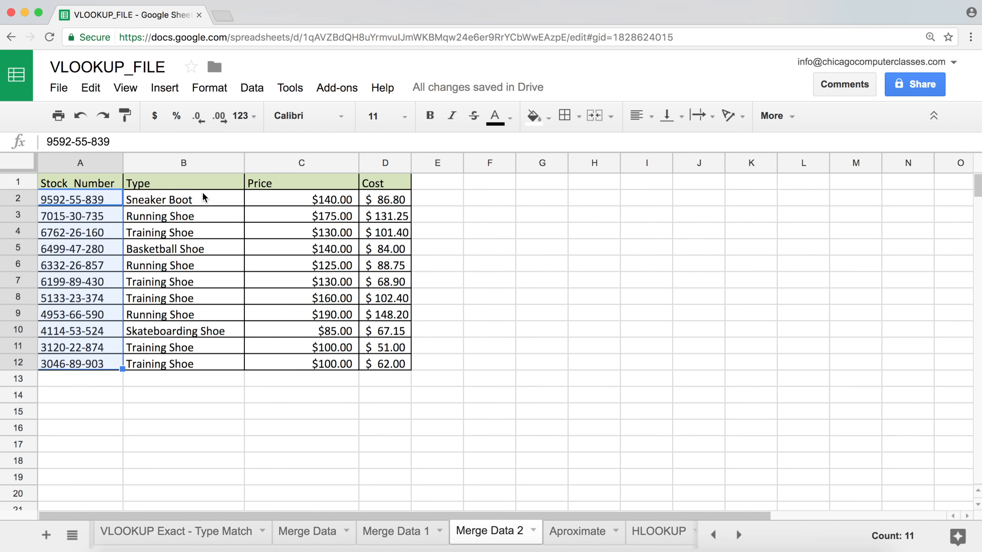
left_click_drag(97, 197, 92, 360)
left_click(230, 329)
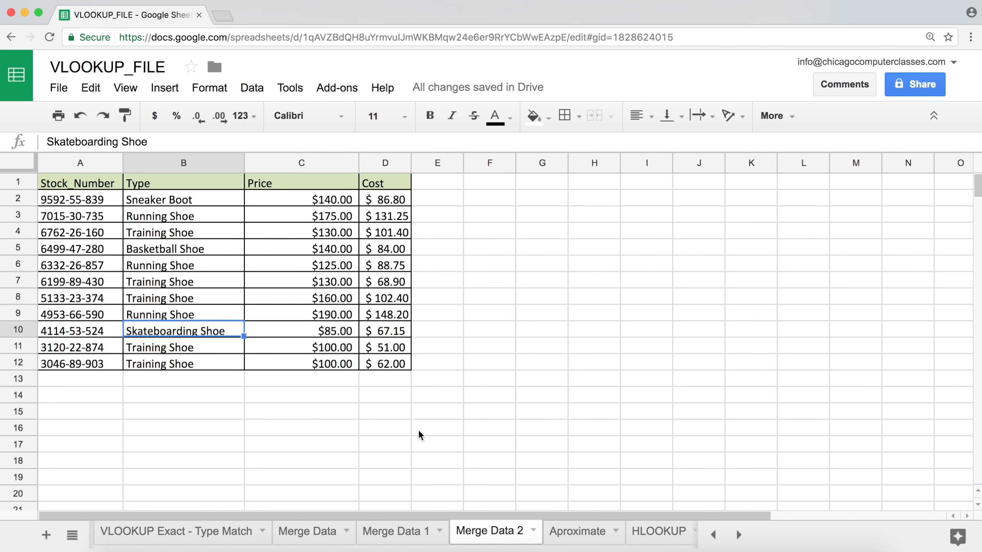
Step: Start a VLOOKUP formula in C2 of the Merge Data 1 sheet with B2 as the search key
left_click(398, 536)
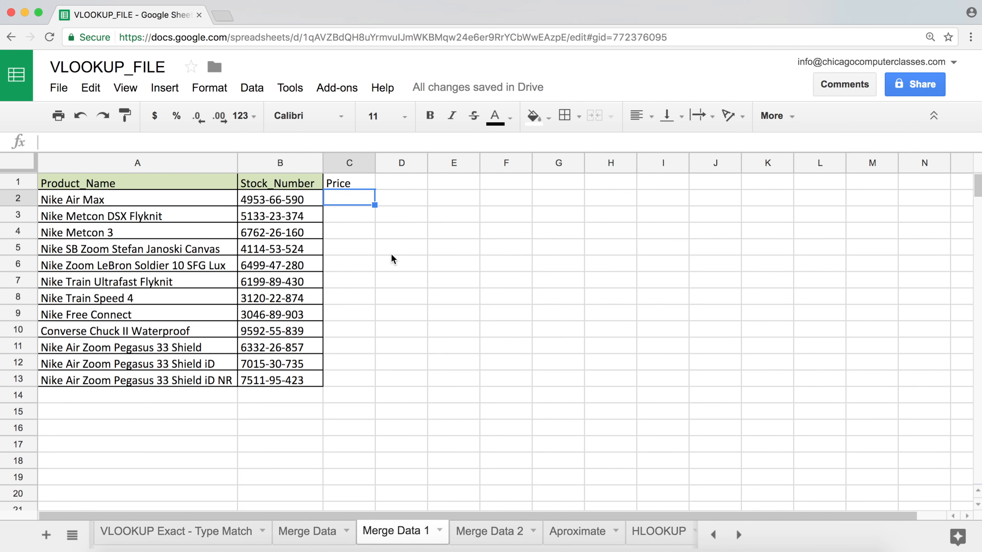
type("=vl")
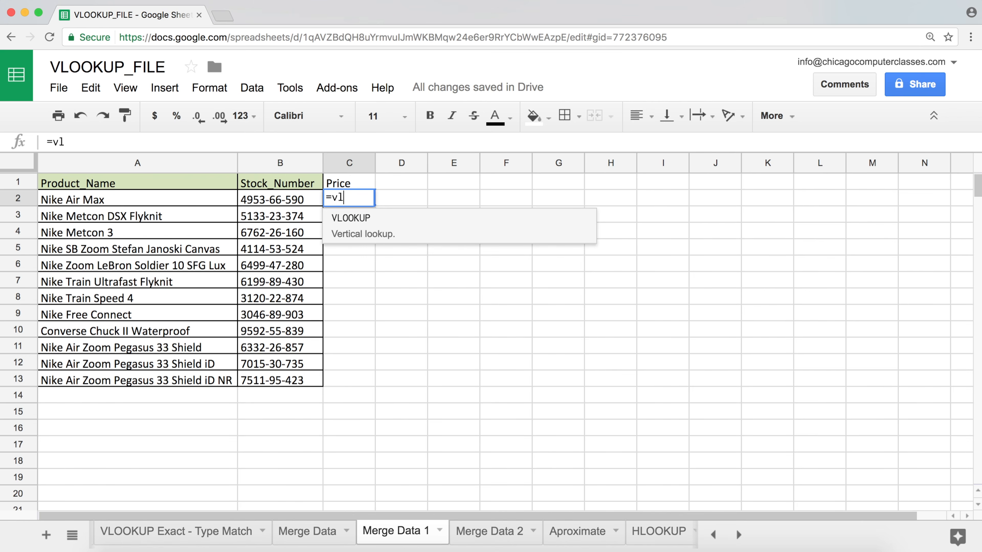
key("Tab")
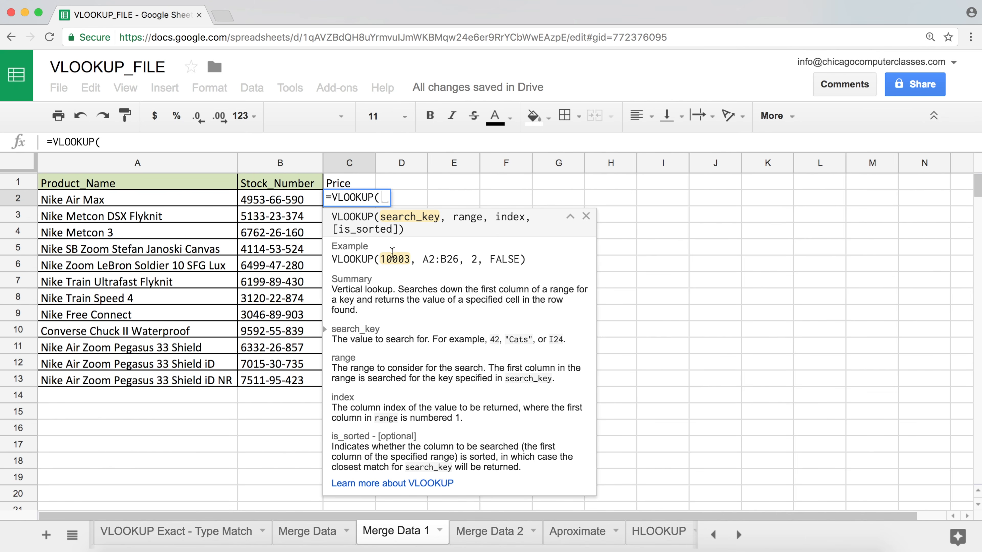
left_click(288, 202)
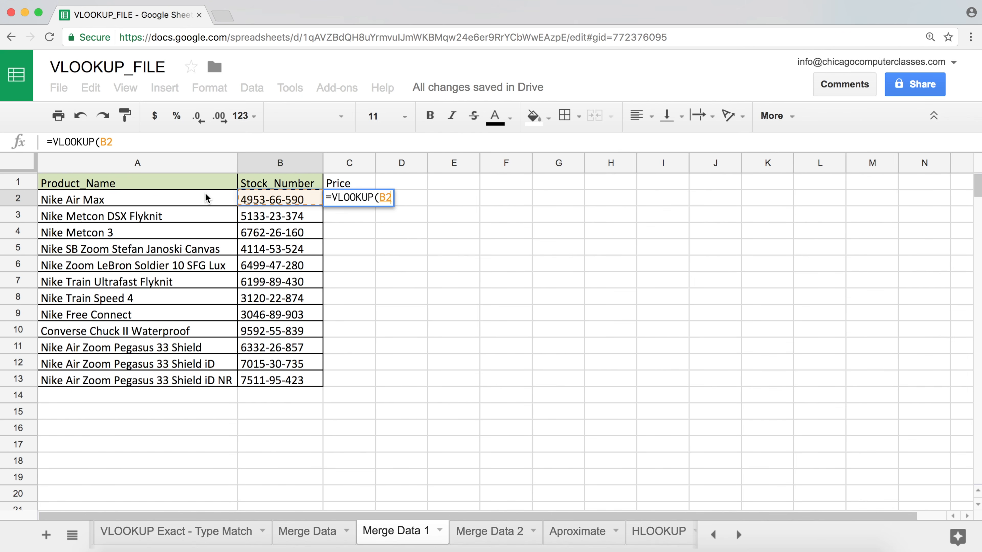
type(",")
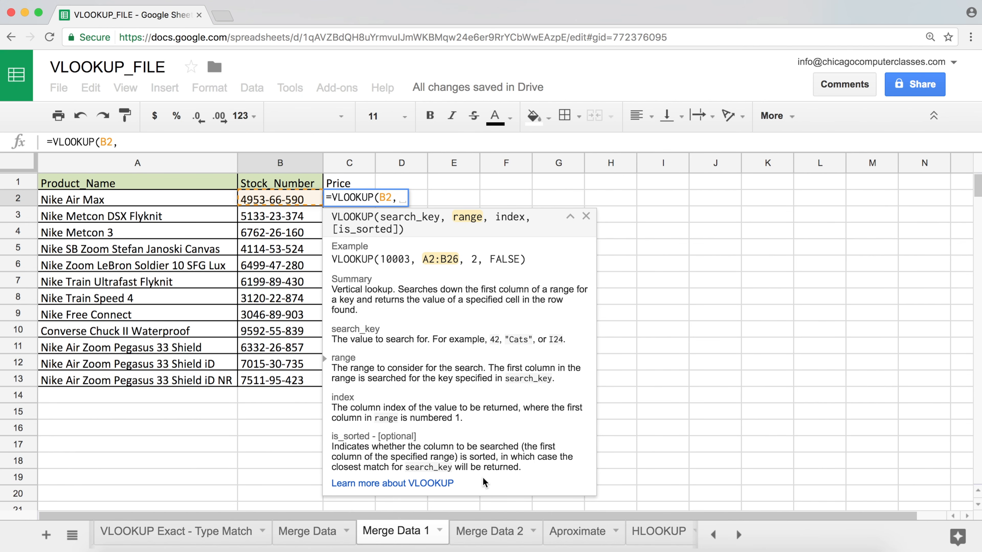
Step: Set the VLOOKUP range to A2:D12 on the Merge Data 2 sheet, locked as the absolute reference $A$2:$D$12
left_click(484, 534)
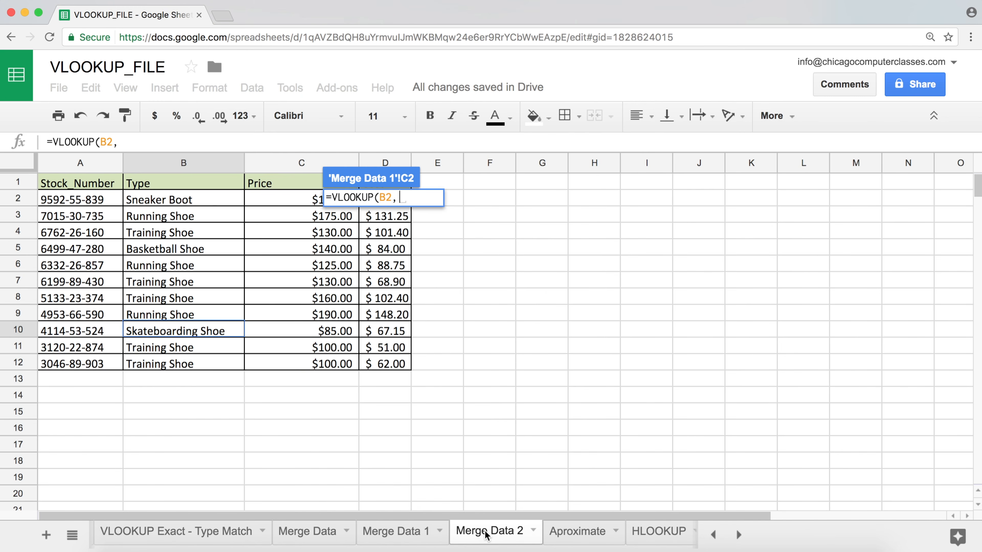
left_click_drag(71, 201, 386, 365)
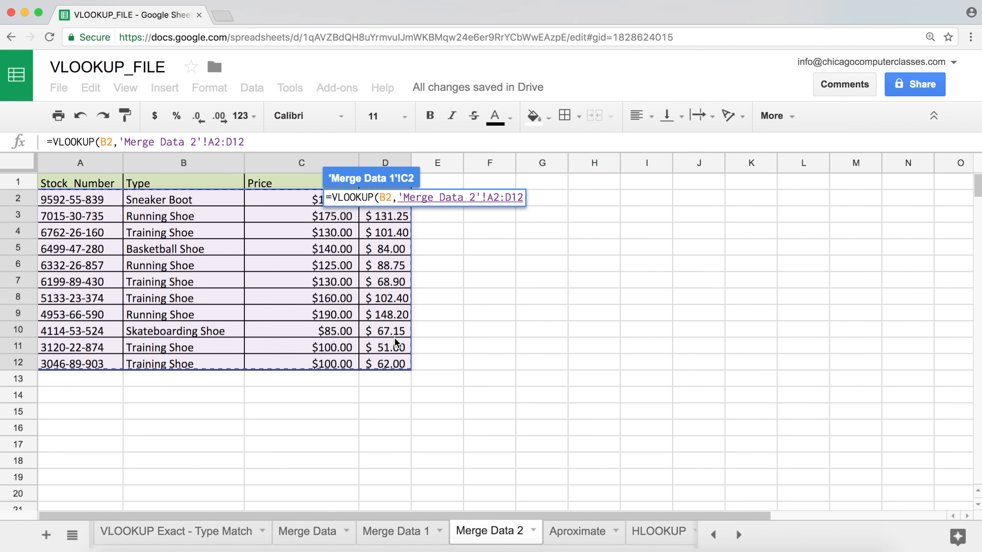
key("F4")
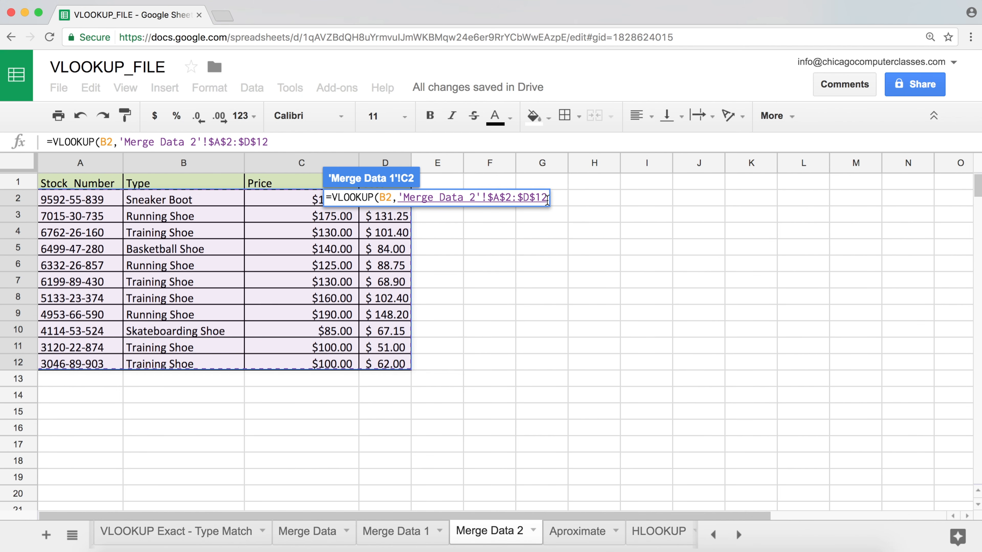
type(",")
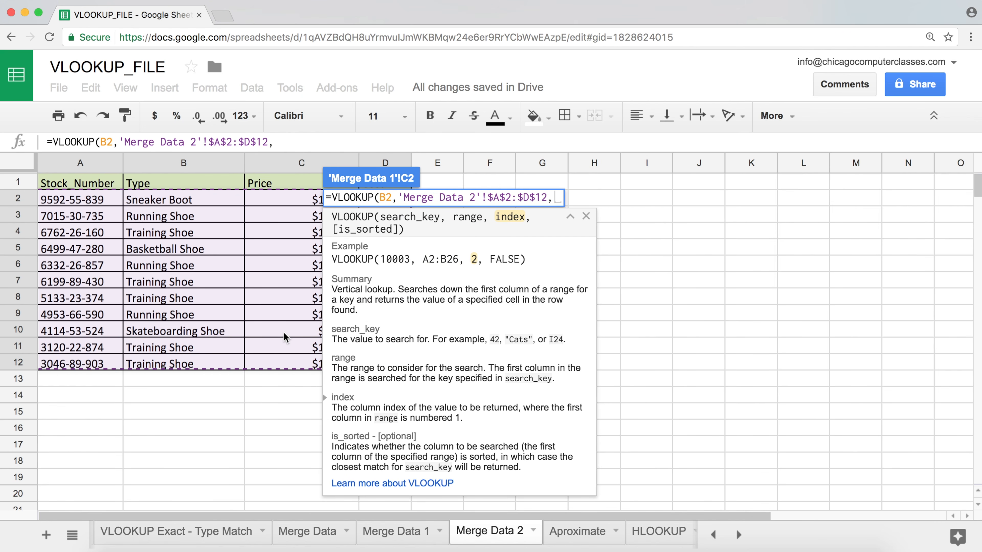
Step: Complete the VLOOKUP with column index 3 and 0 for exact match, and fill the formula down to C13
type("3,")
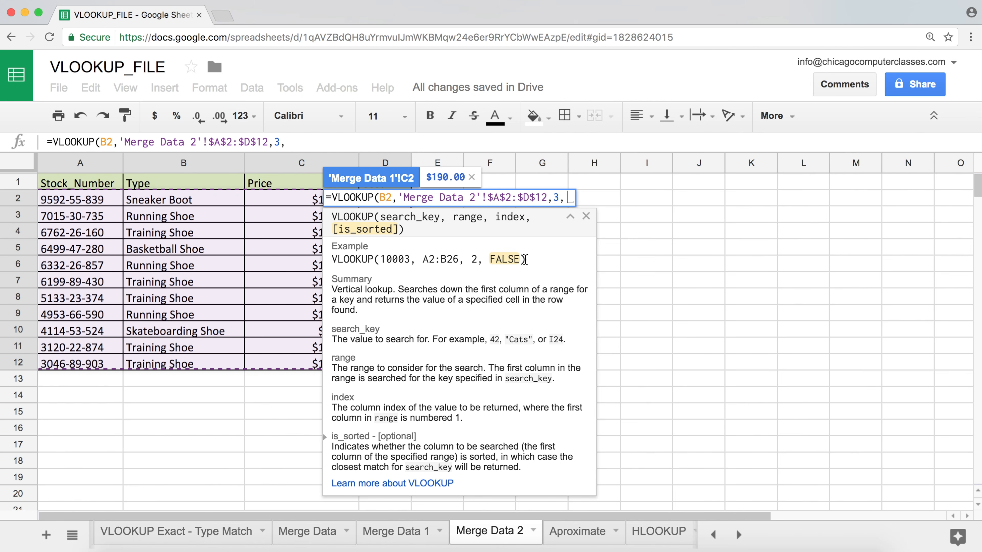
type("0)")
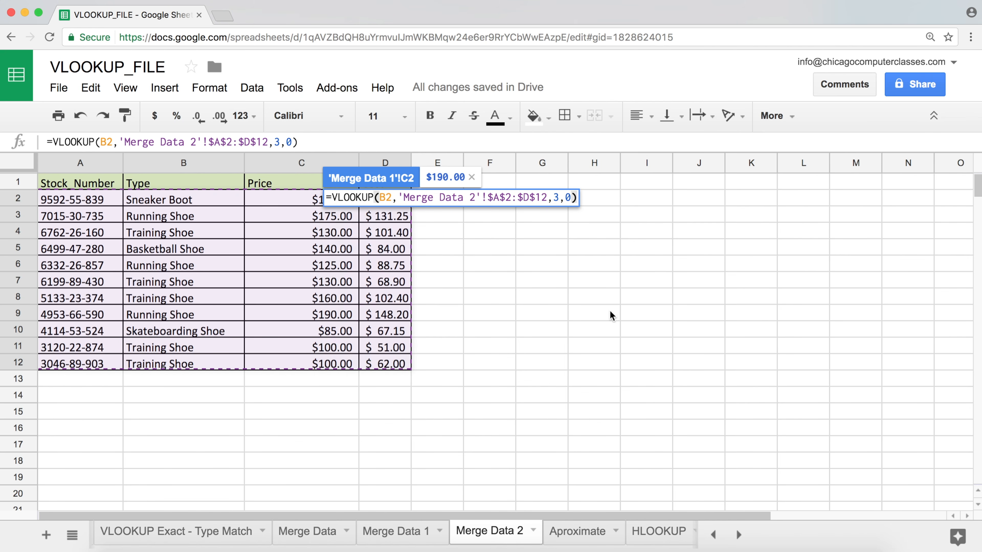
key("Return")
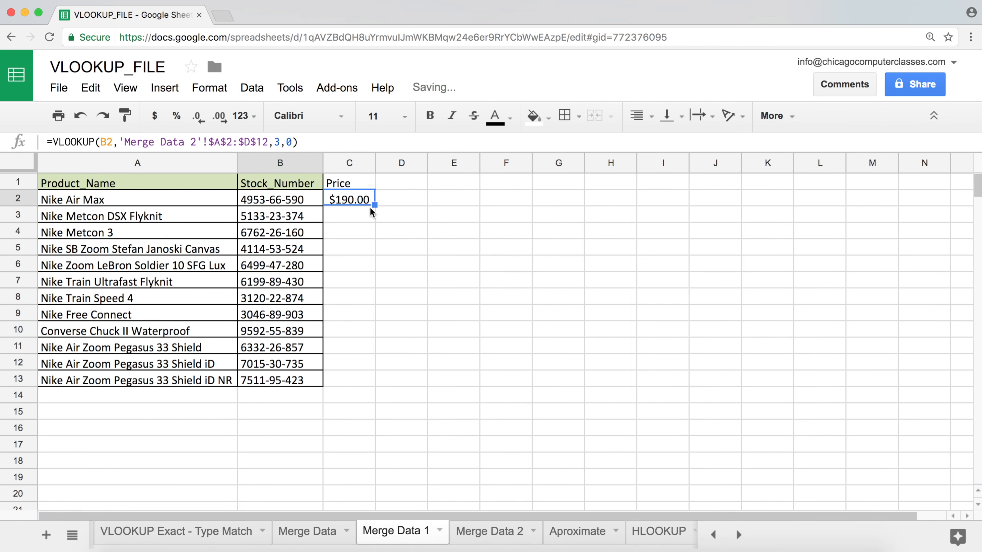
left_click_drag(374, 206, 366, 384)
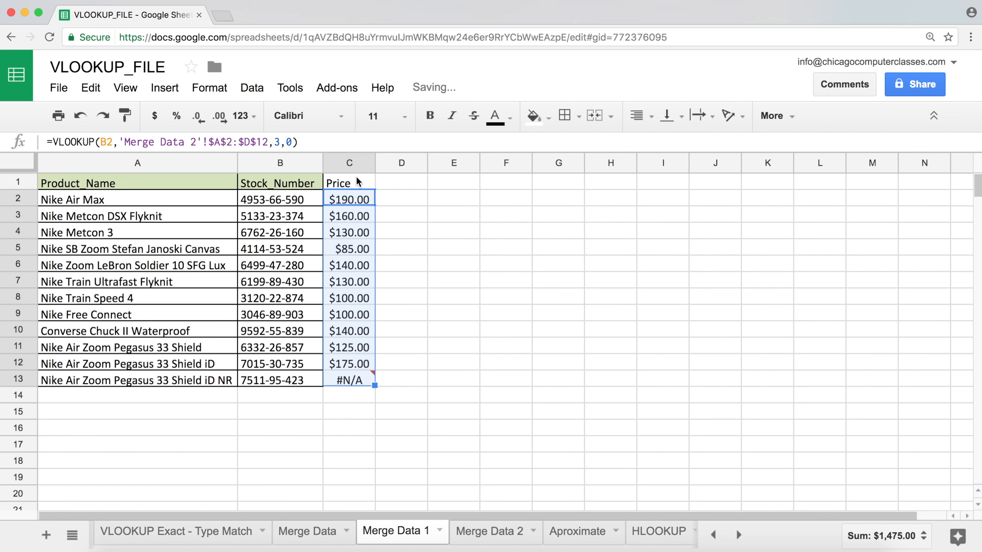
Step: Compare the Merge Data 1 results with the Merge Data 2 table and review its Stock_Number, Price, Cost and Type headers
left_click(485, 536)
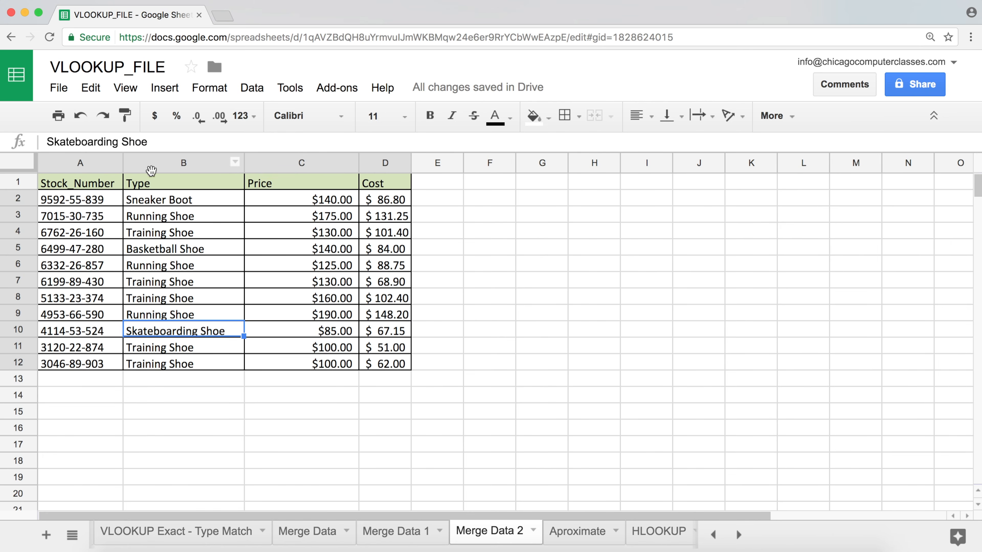
left_click(184, 249)
left_click(91, 182)
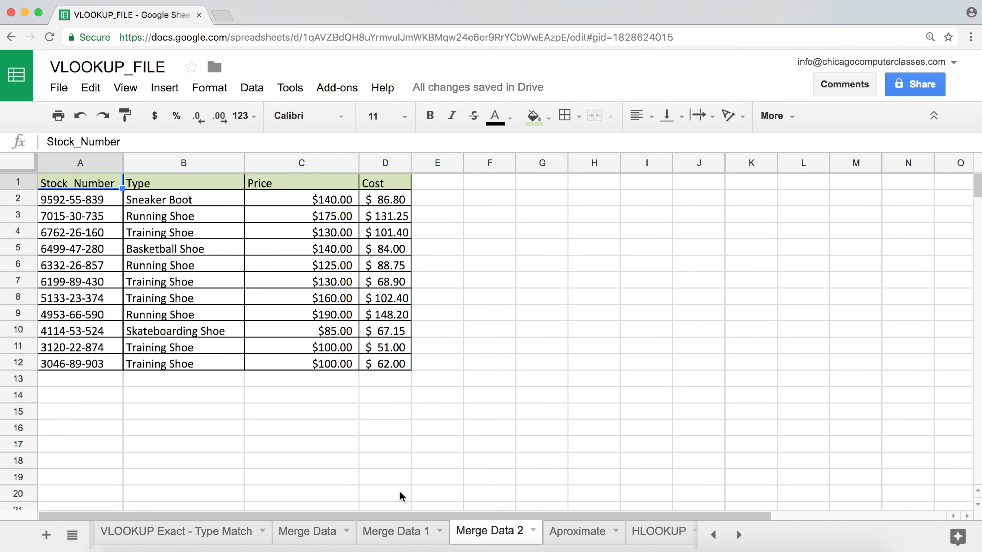
left_click(395, 535)
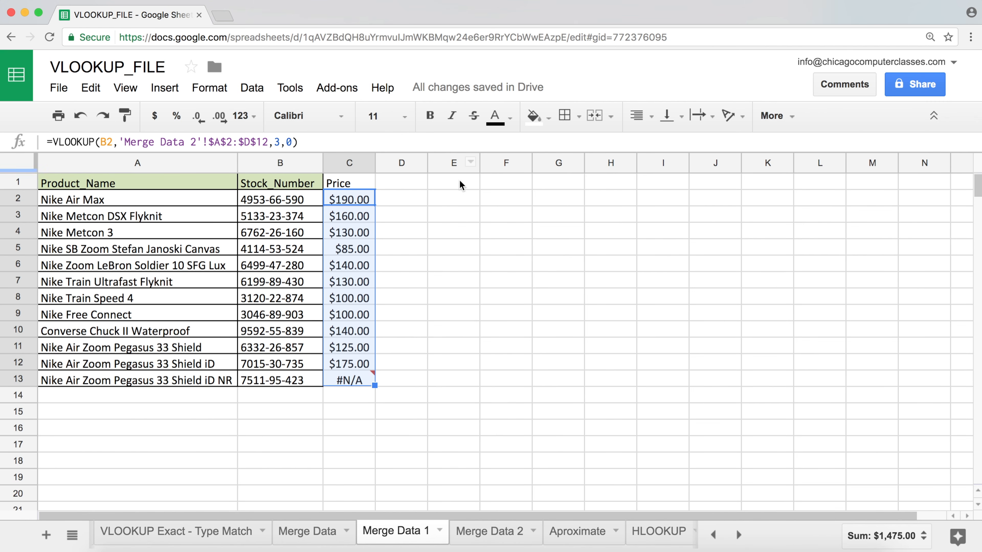
left_click(484, 533)
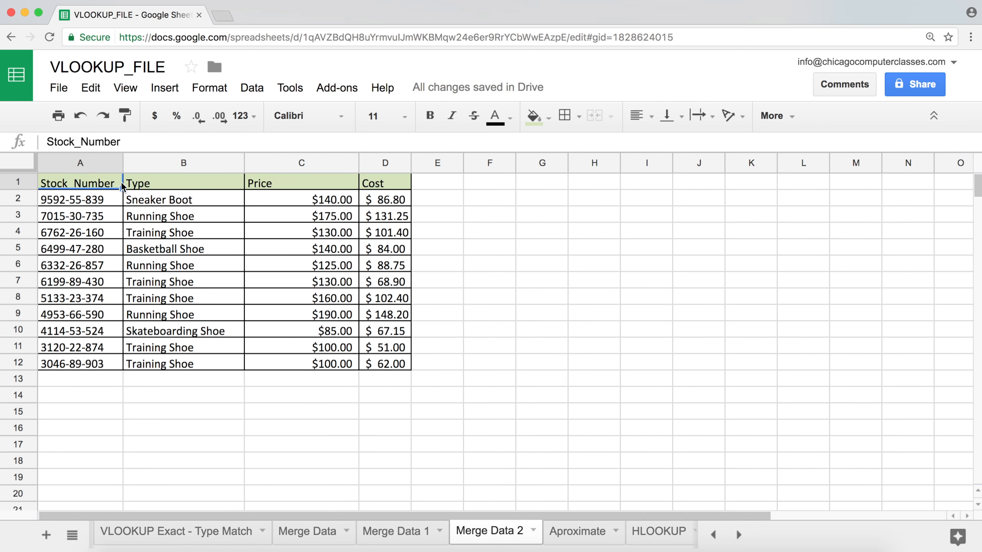
left_click(412, 537)
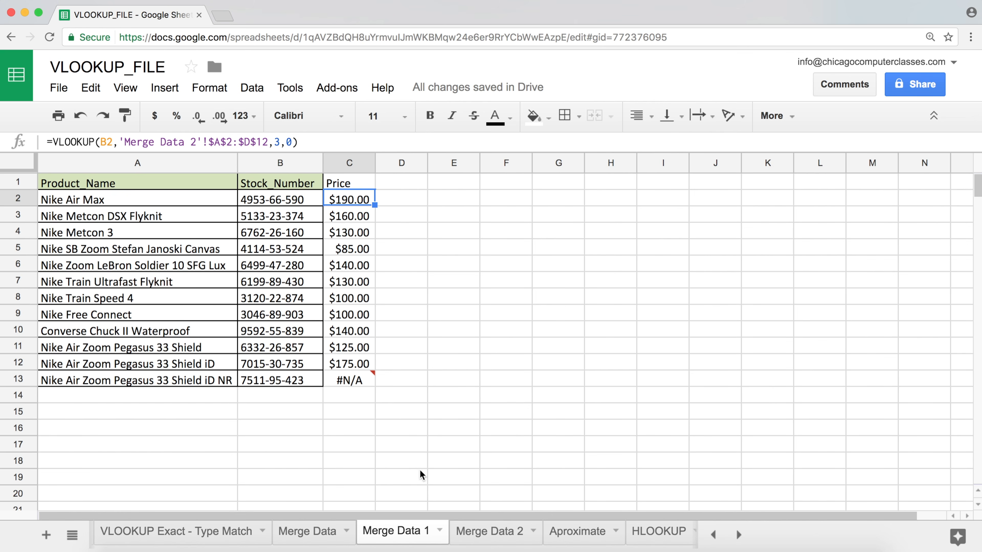
left_click(477, 530)
left_click(306, 185)
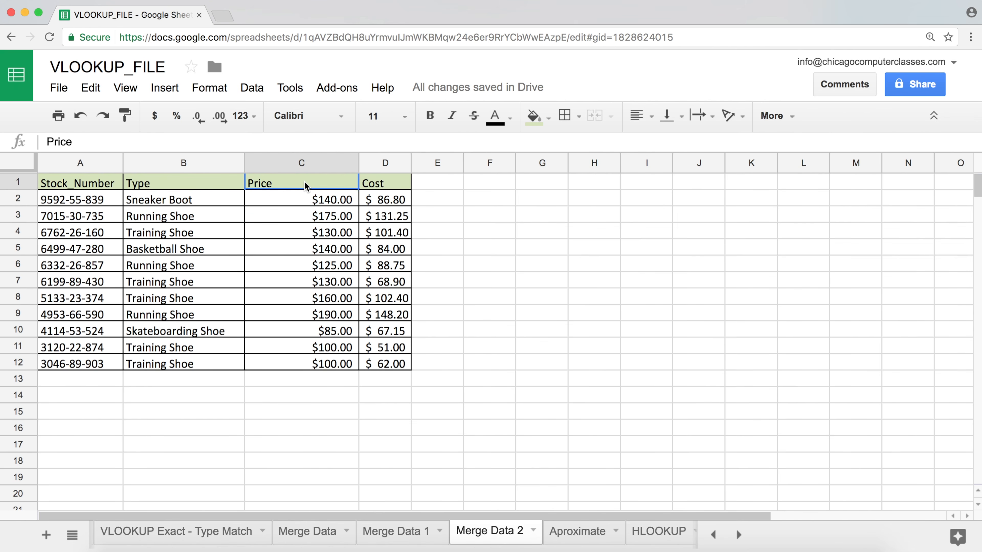
left_click(386, 183)
left_click(199, 181)
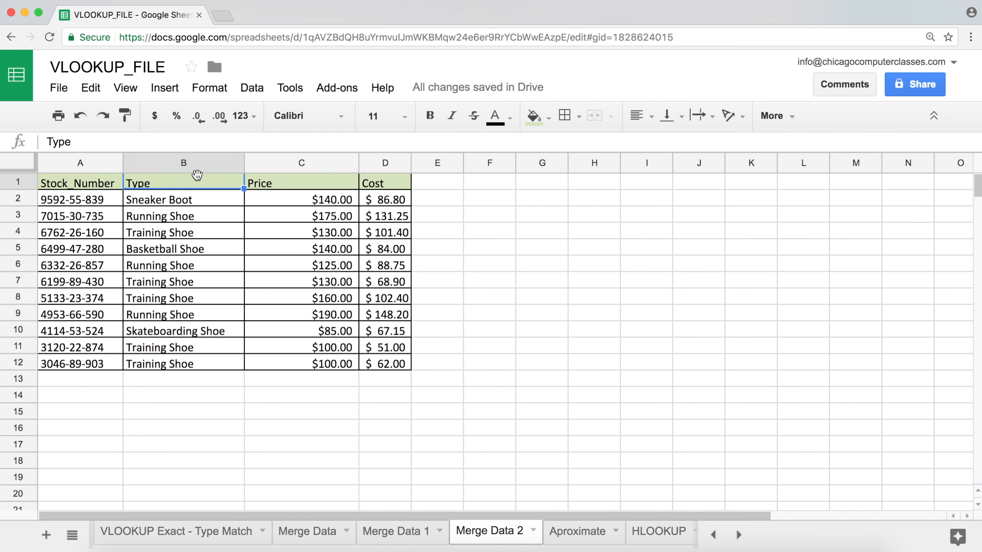
Step: Add the headers "Cost" in D1 and "Type" in E1 of the Merge Data 1 sheet
left_click(398, 532)
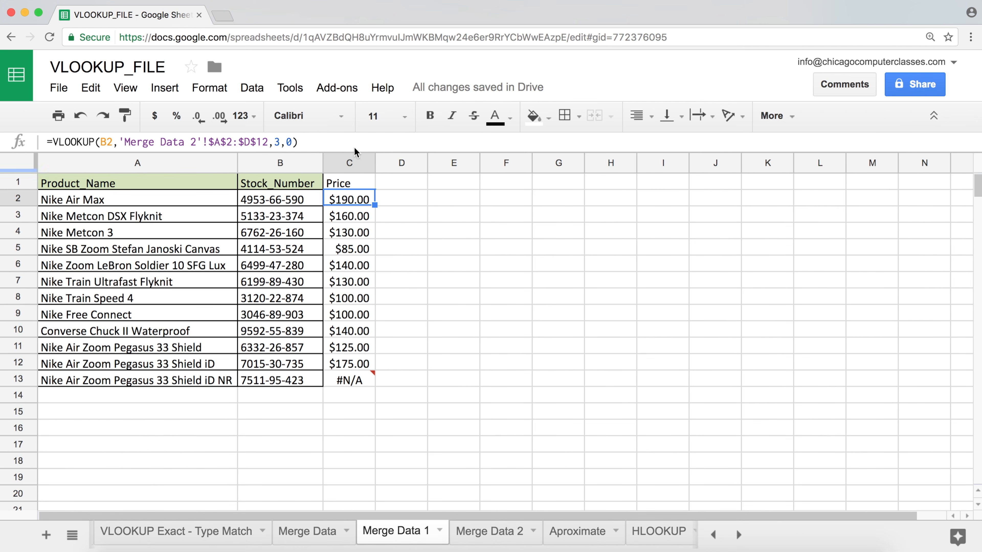
left_click(402, 183)
type("Co")
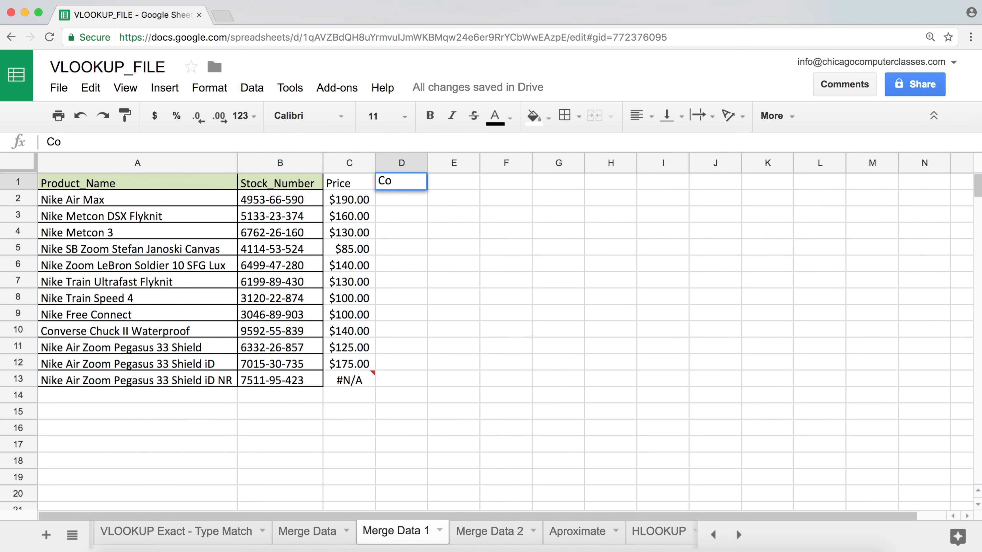
type("st")
key("Tab")
type("Type")
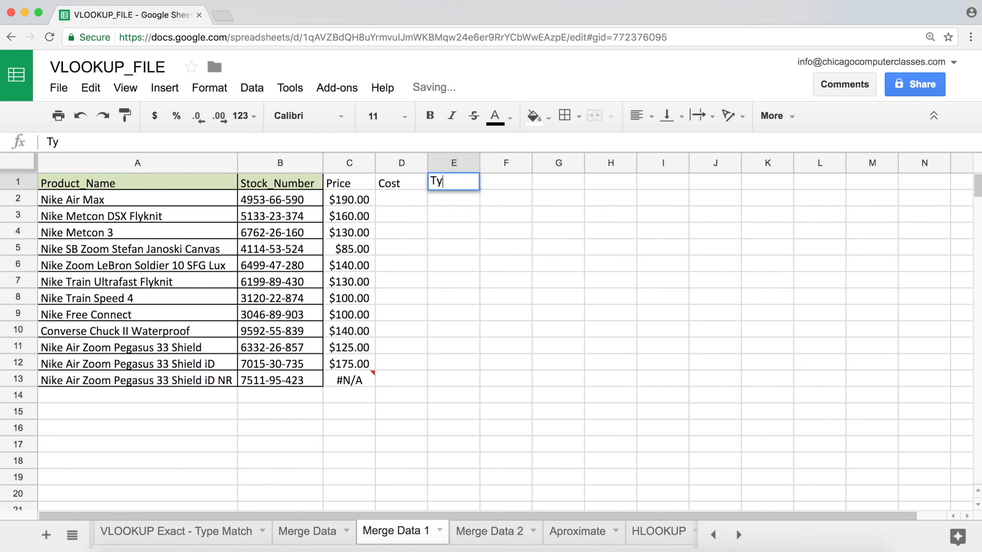
key("Return")
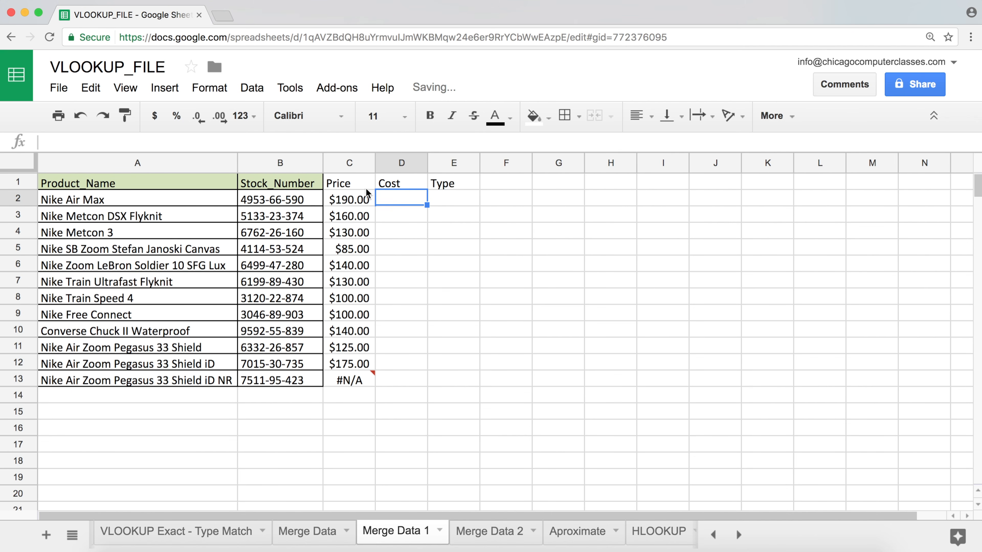
Step: Copy the full text of the VLOOKUP formula in C2 without altering the cell
left_click(357, 199)
double_click(356, 198)
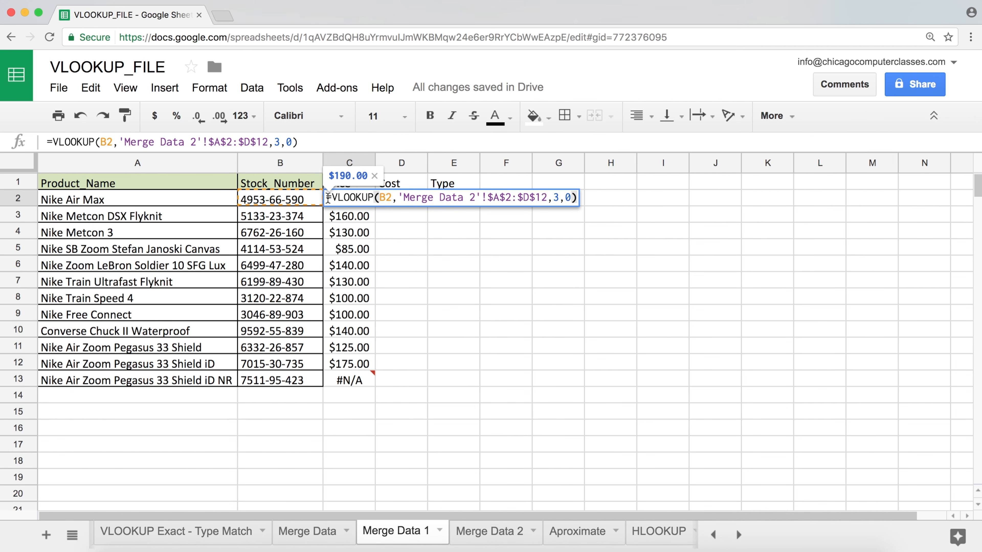
left_click_drag(327, 199, 617, 207)
key("ctrl+c")
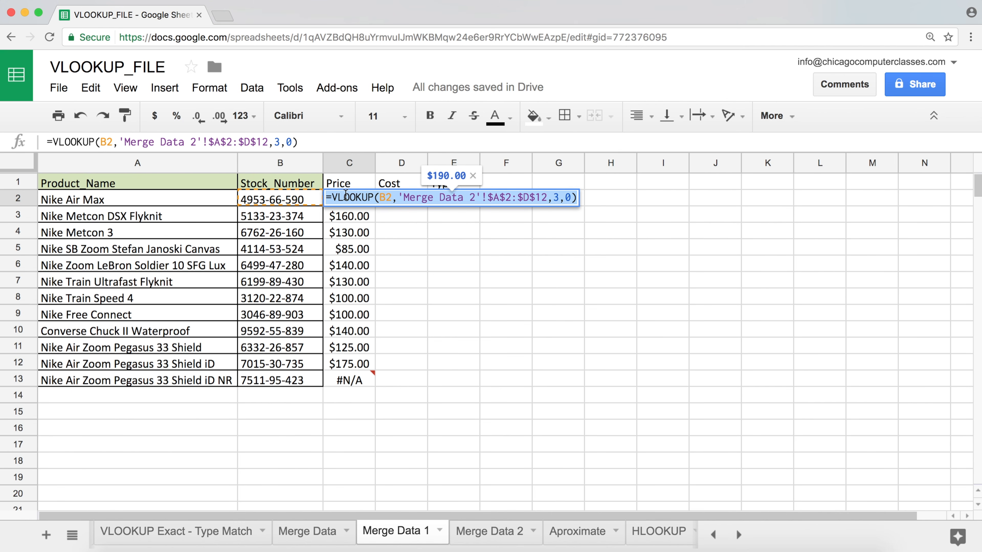
key("Escape")
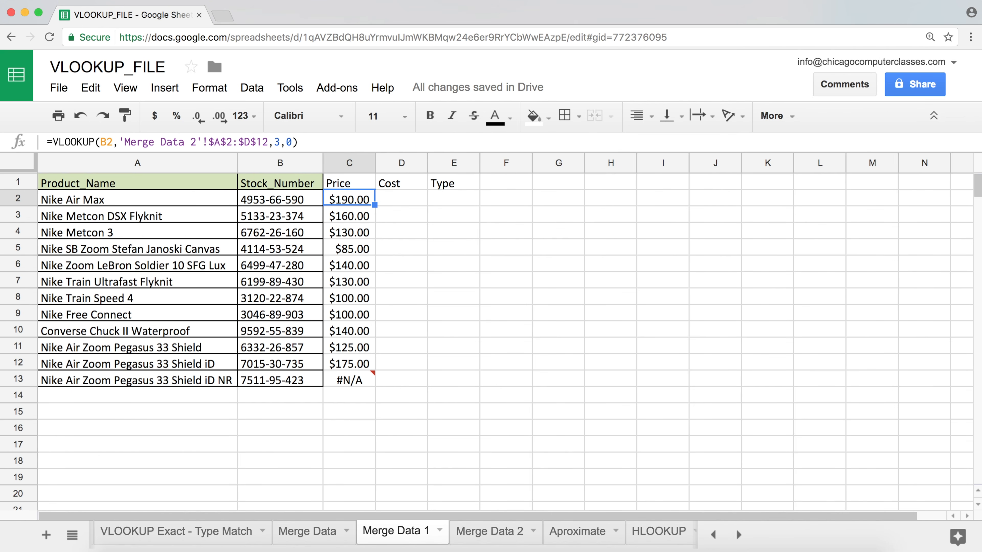
Step: Paste the copied VLOOKUP formula into D2 and set its column index to 4 to return the Cost
left_click(398, 201)
double_click(393, 200)
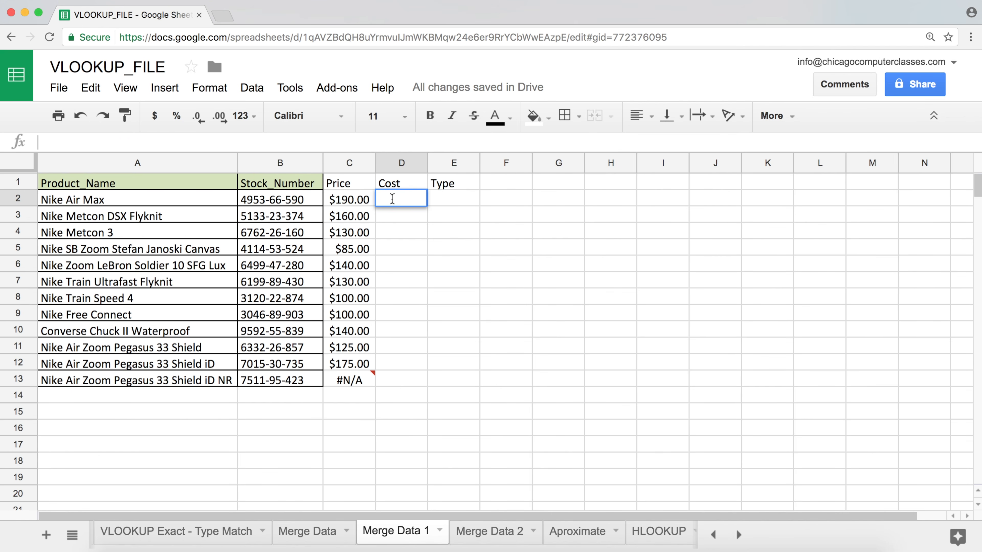
key("ctrl+v")
double_click(608, 198)
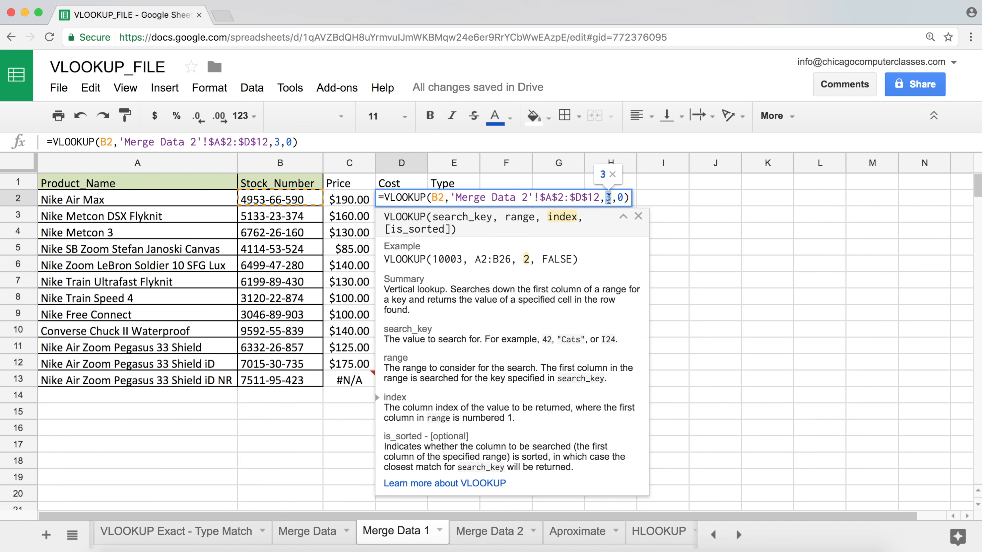
type("4")
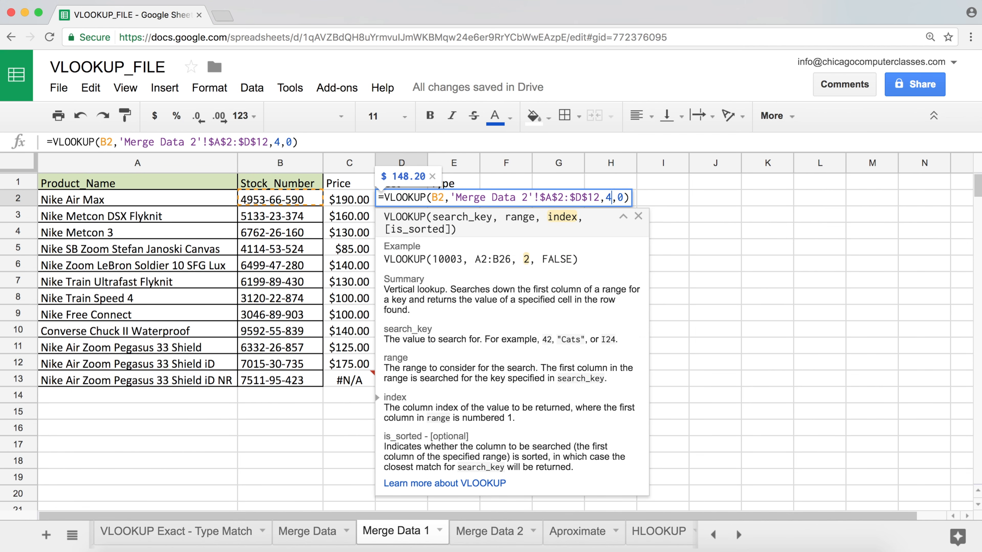
key("Return")
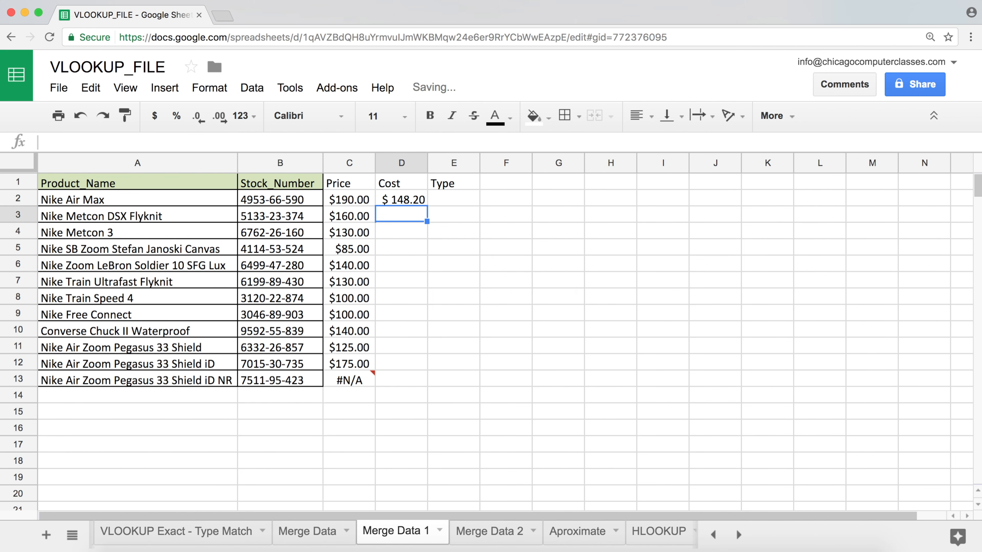
Step: Paste the copied VLOOKUP formula into E2 and set its column index to 2 to return the Type
double_click(443, 197)
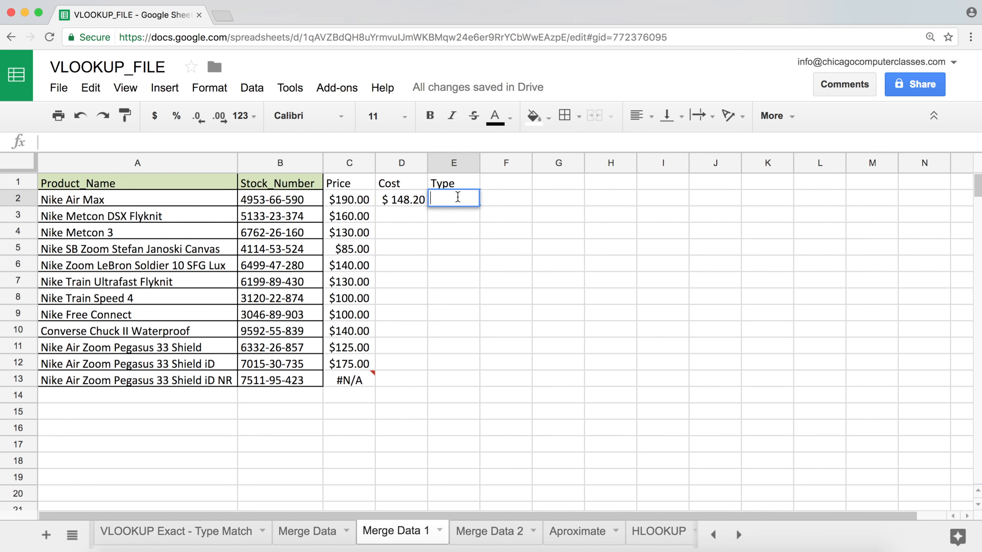
key("ctrl+v")
double_click(664, 198)
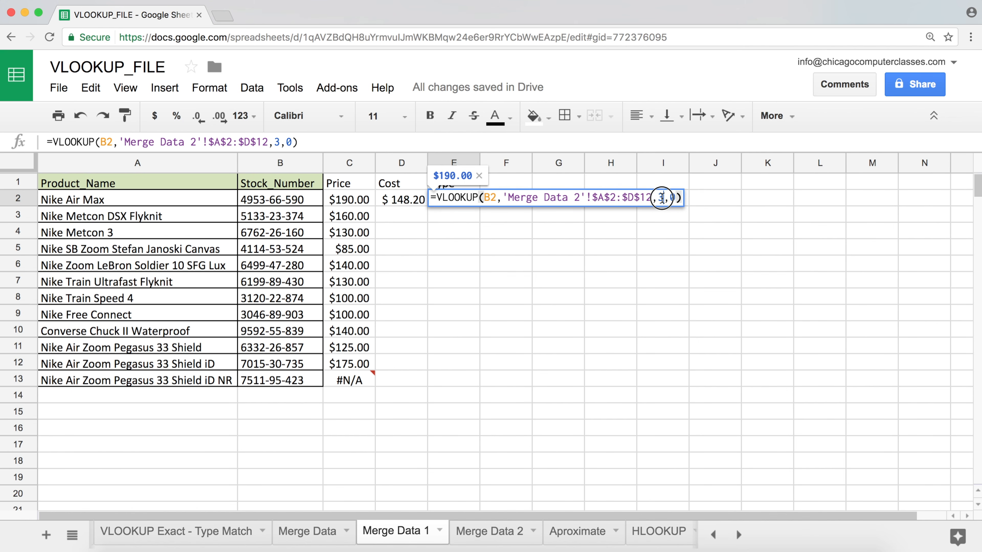
type("2")
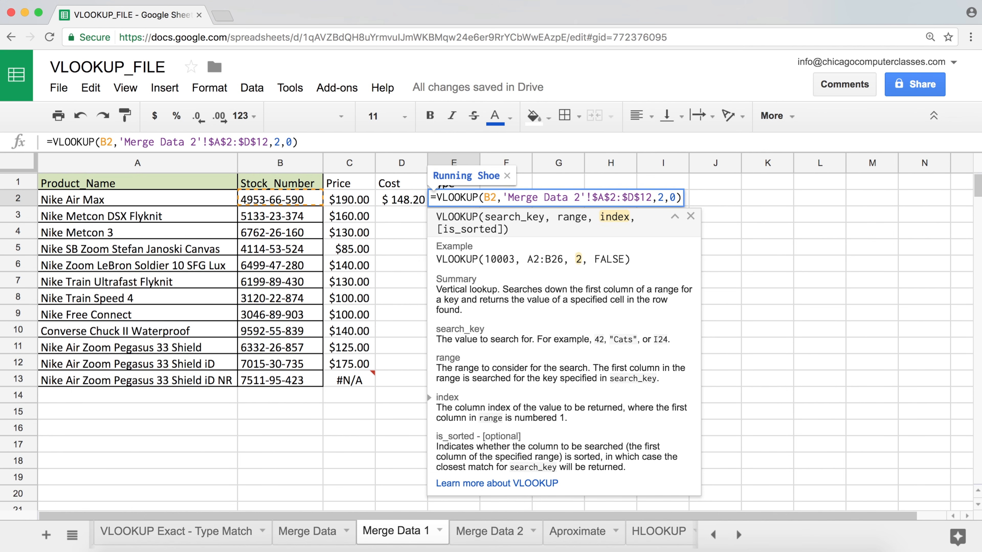
key("Return")
Step: Fill the Cost formula in D2 and the Type formula in E2 down to row 13
left_click(451, 201)
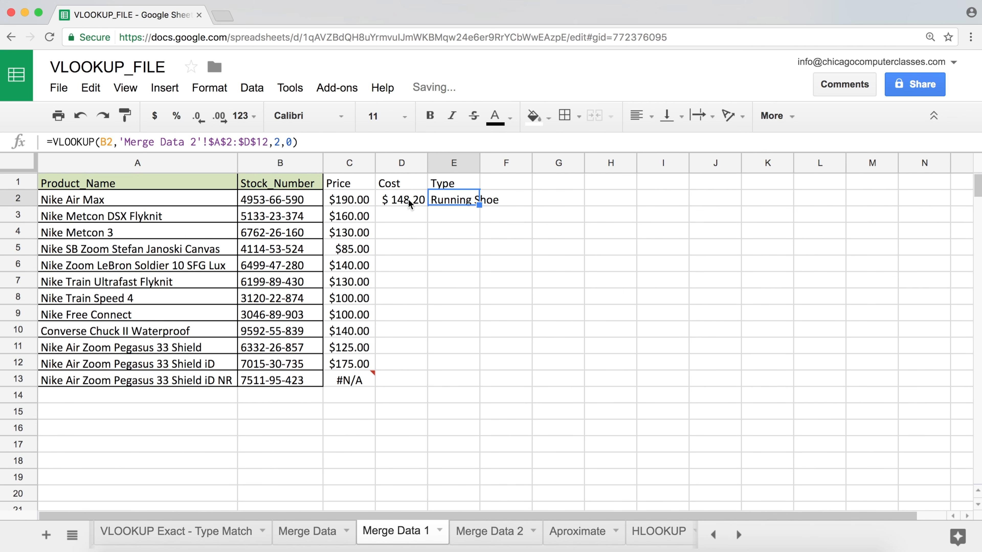
left_click(402, 200)
left_click_drag(426, 205, 417, 384)
left_click(451, 199)
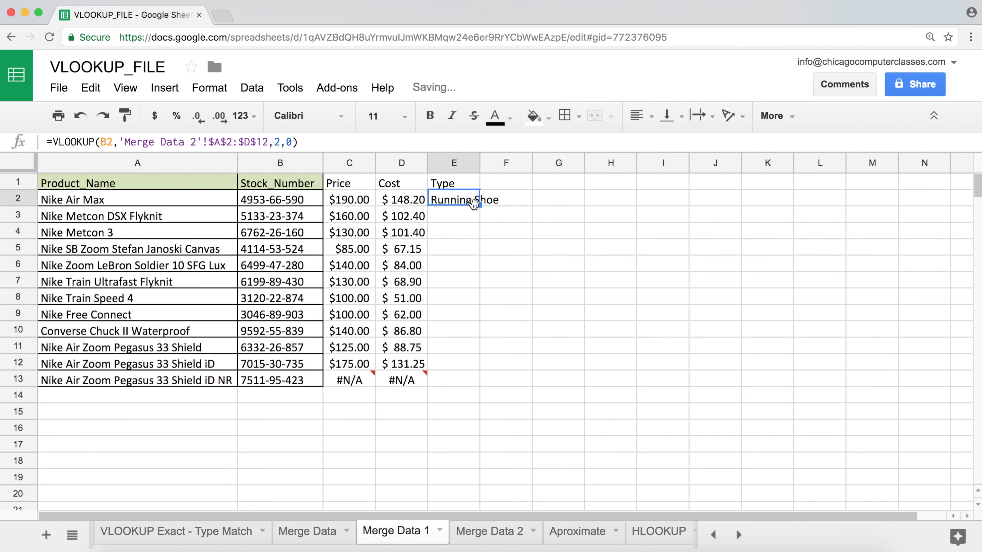
left_click_drag(479, 206, 471, 381)
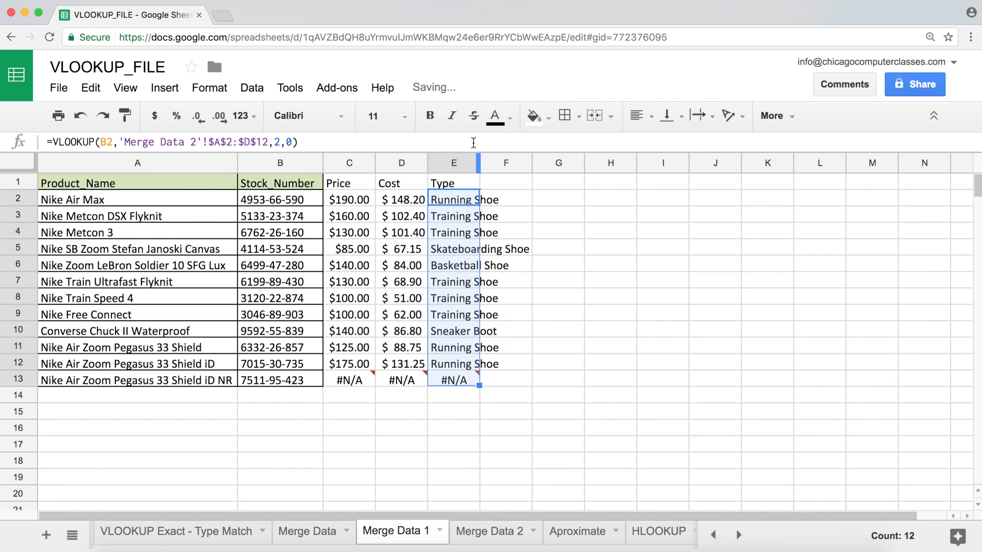
Step: Auto-fit the widths of the Type, Cost and Price columns to their contents
double_click(480, 162)
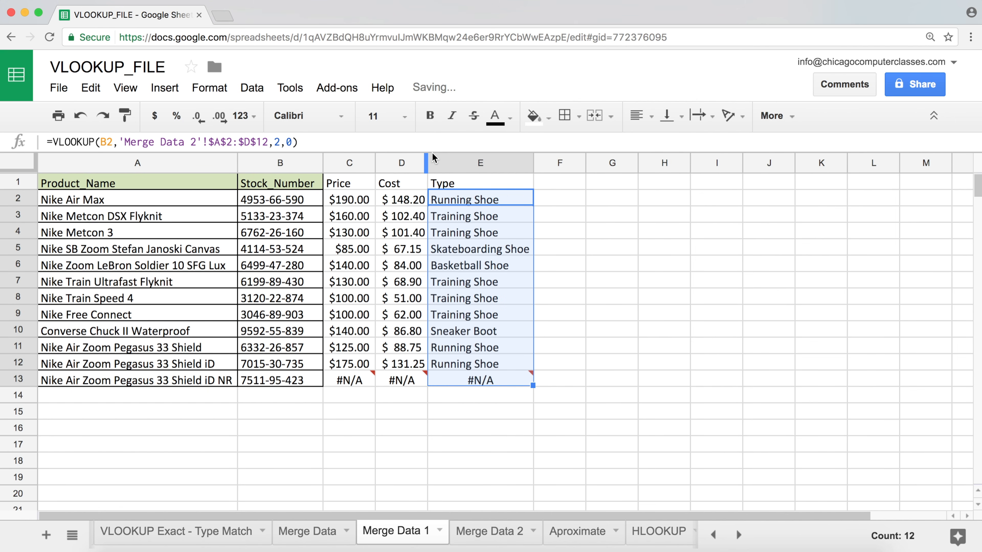
double_click(427, 161)
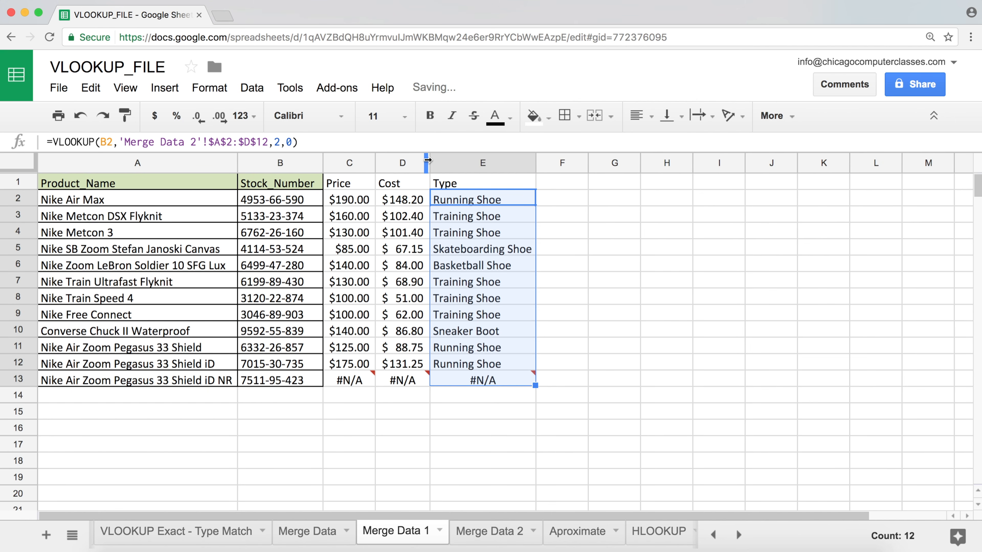
double_click(374, 161)
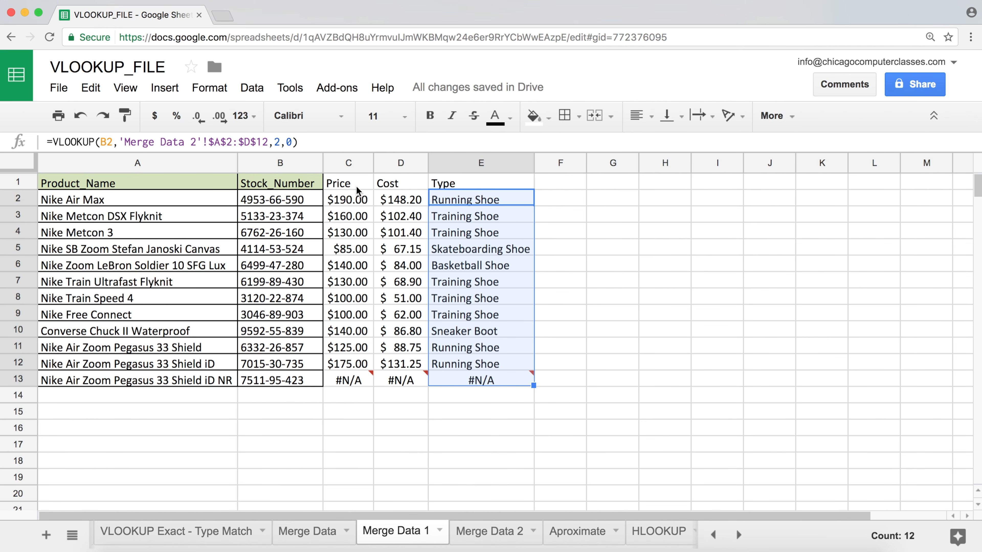
Step: Review the Price and Cost formulas in C2 and D2, examining the column index argument of the Price lookup
left_click(362, 199)
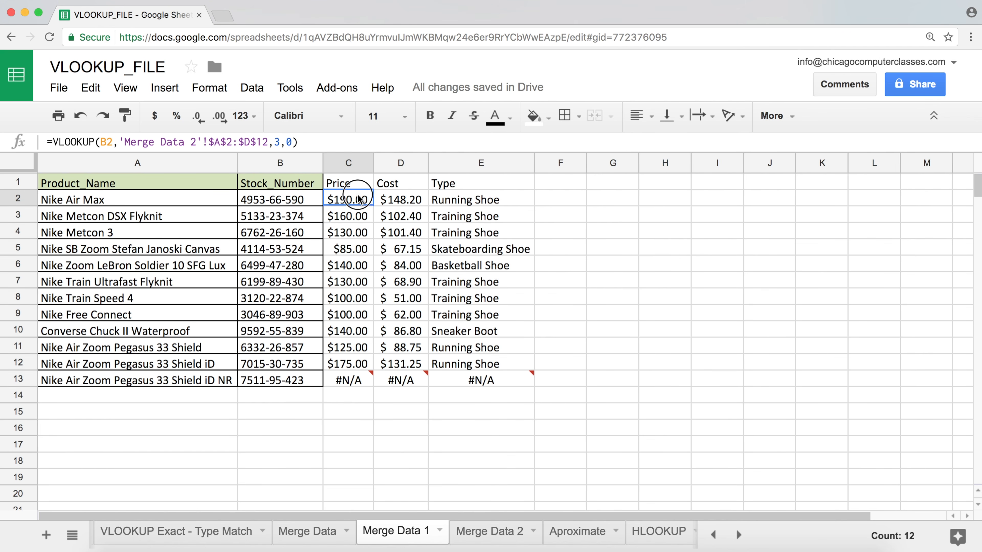
left_click(403, 198)
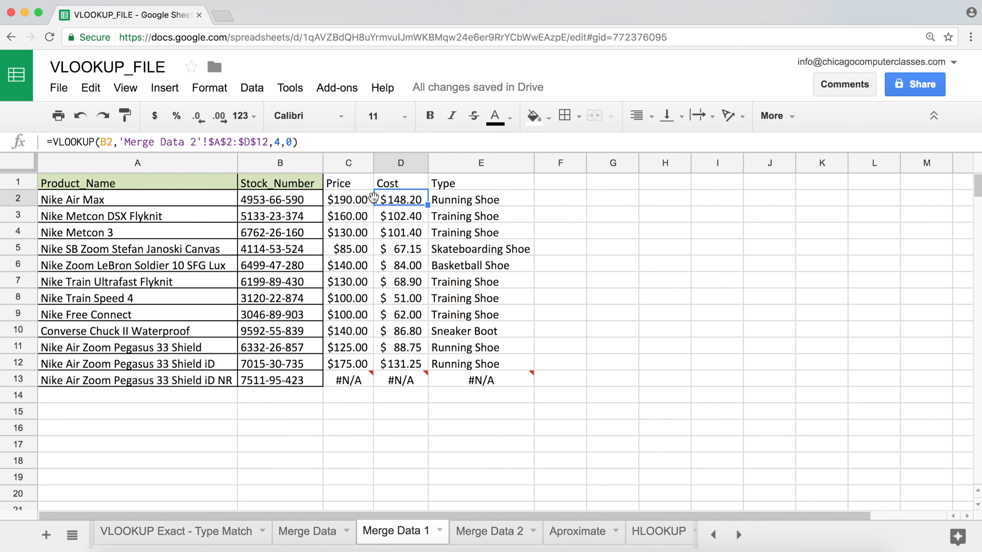
double_click(354, 204)
double_click(556, 198)
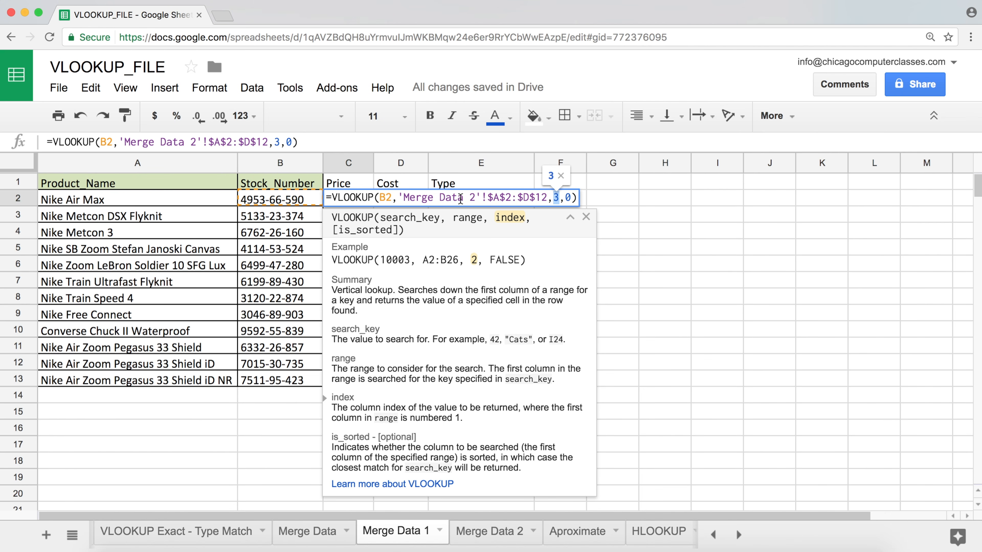
key("Return")
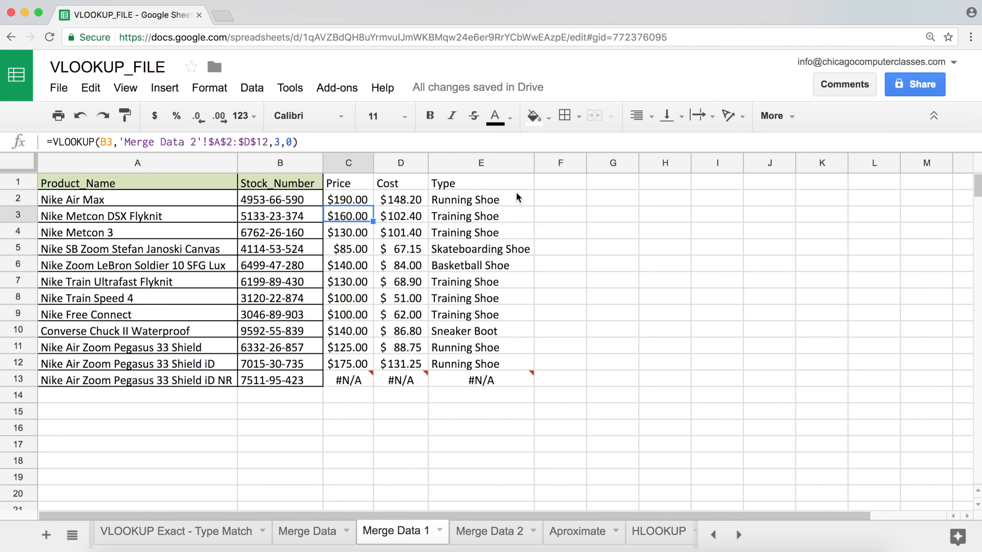